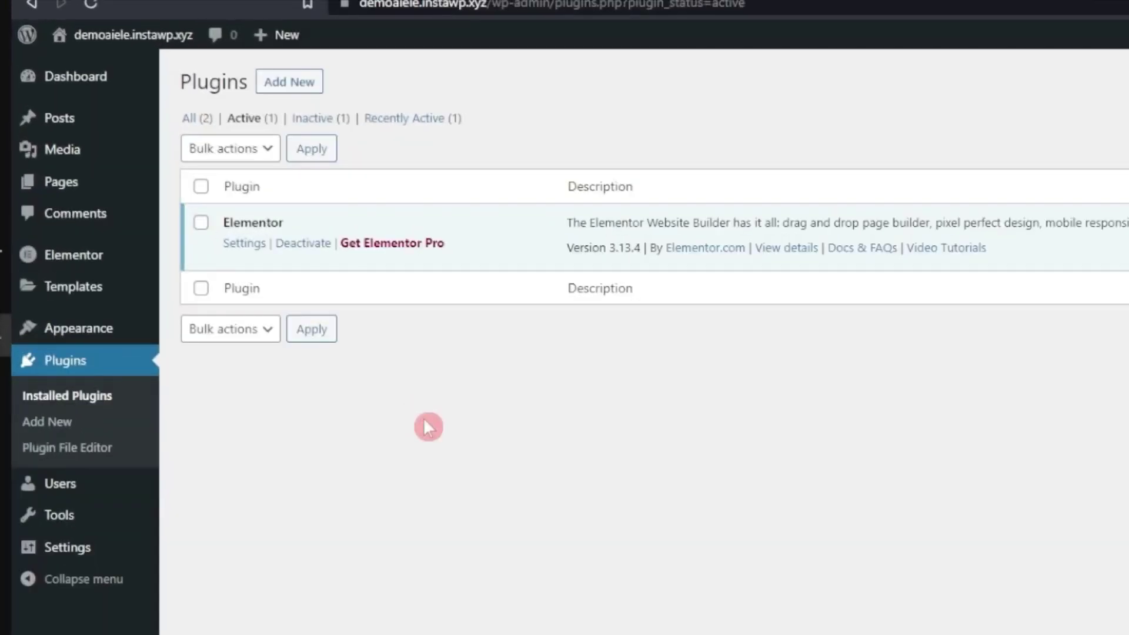
- Confirm Elementor 3.13.4 is the only active plugin under Installed Plugins
{"action": "mouse_move", "coordinate": [121, 259]}
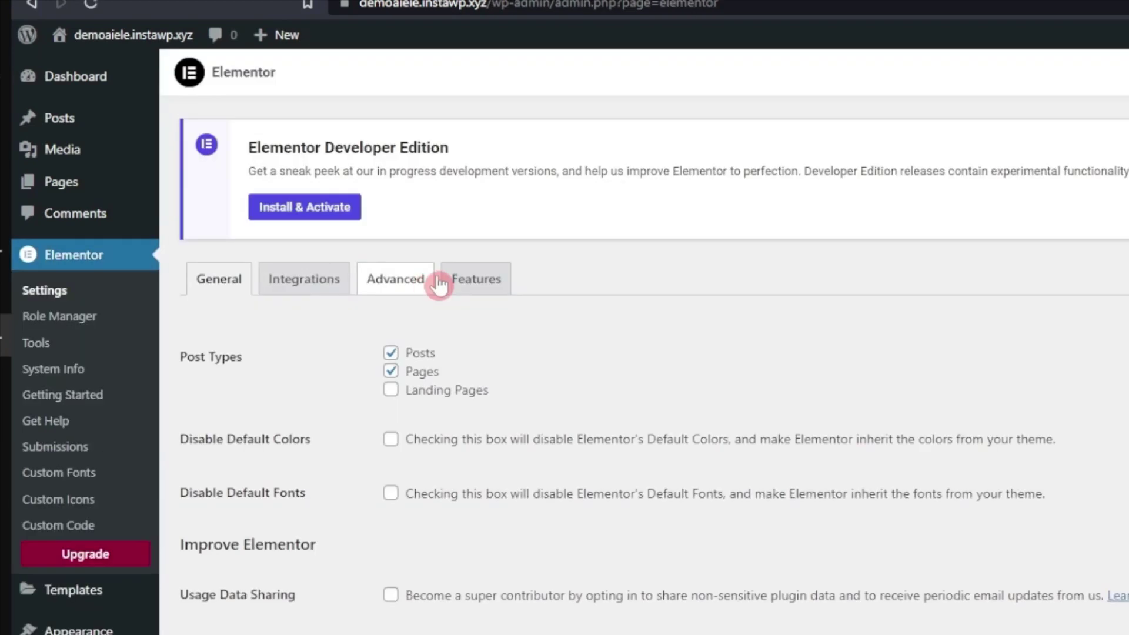
- Activate all Elementor experiments, install the Developer Edition beta, and update Elementor to 3.14.0-dev5
{"action": "left_click", "coordinate": [442, 280]}
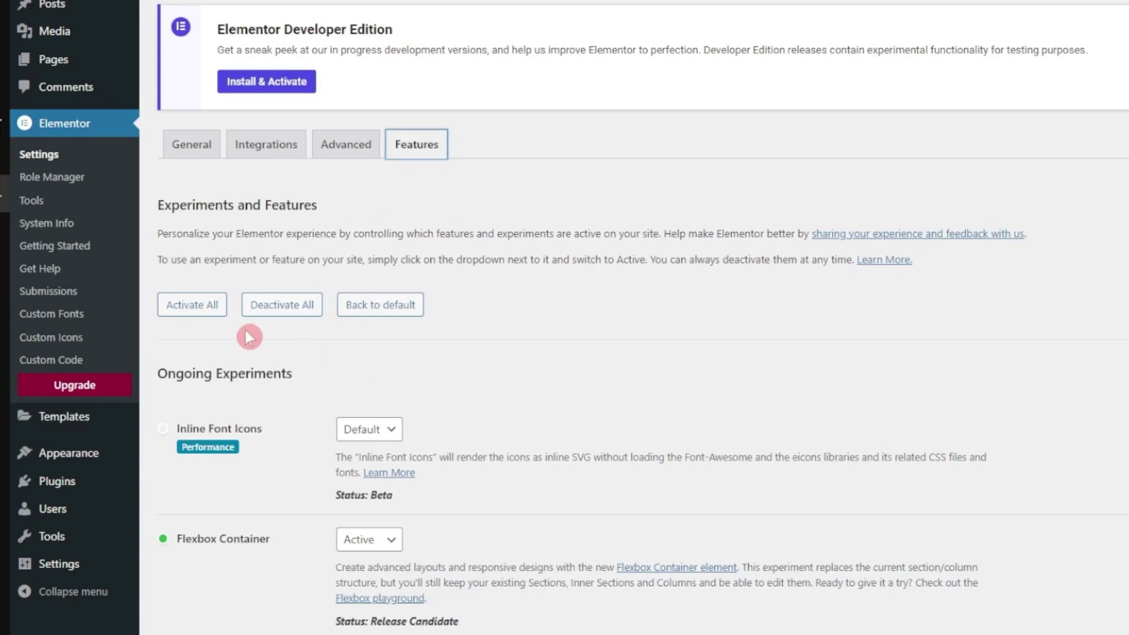
{"action": "left_click", "coordinate": [217, 310]}
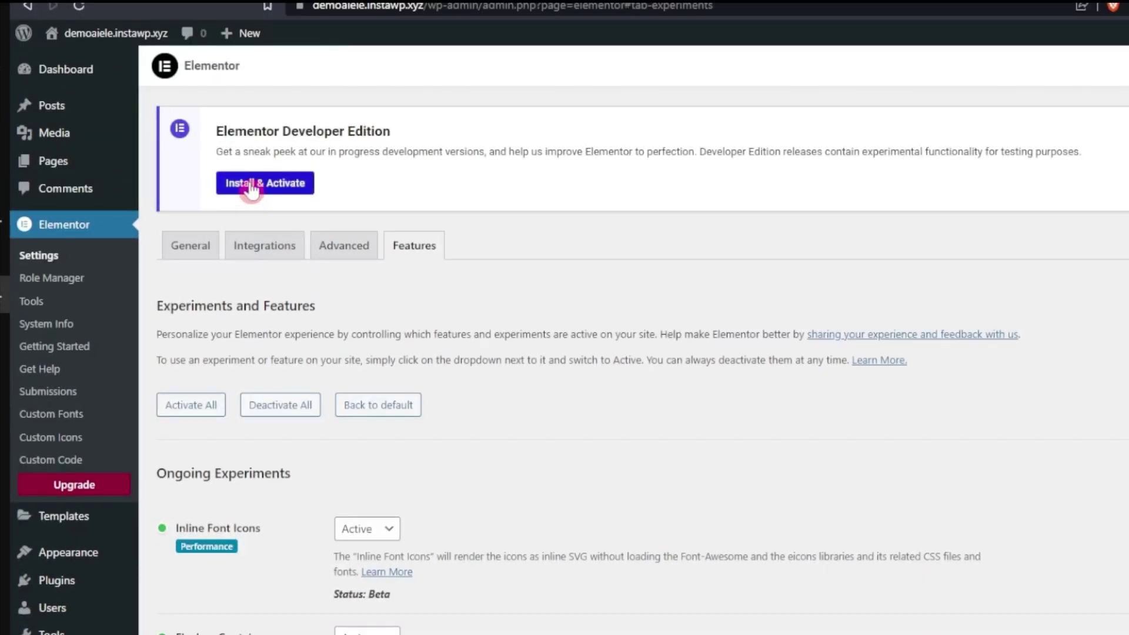
{"action": "left_click", "coordinate": [252, 187]}
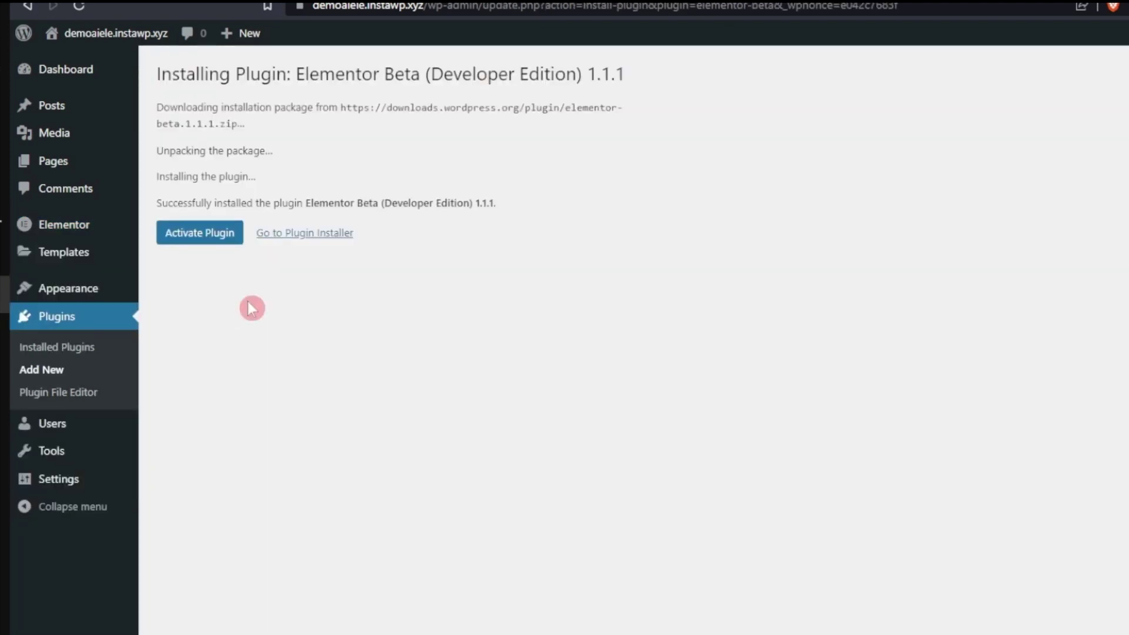
{"action": "left_click", "coordinate": [212, 244]}
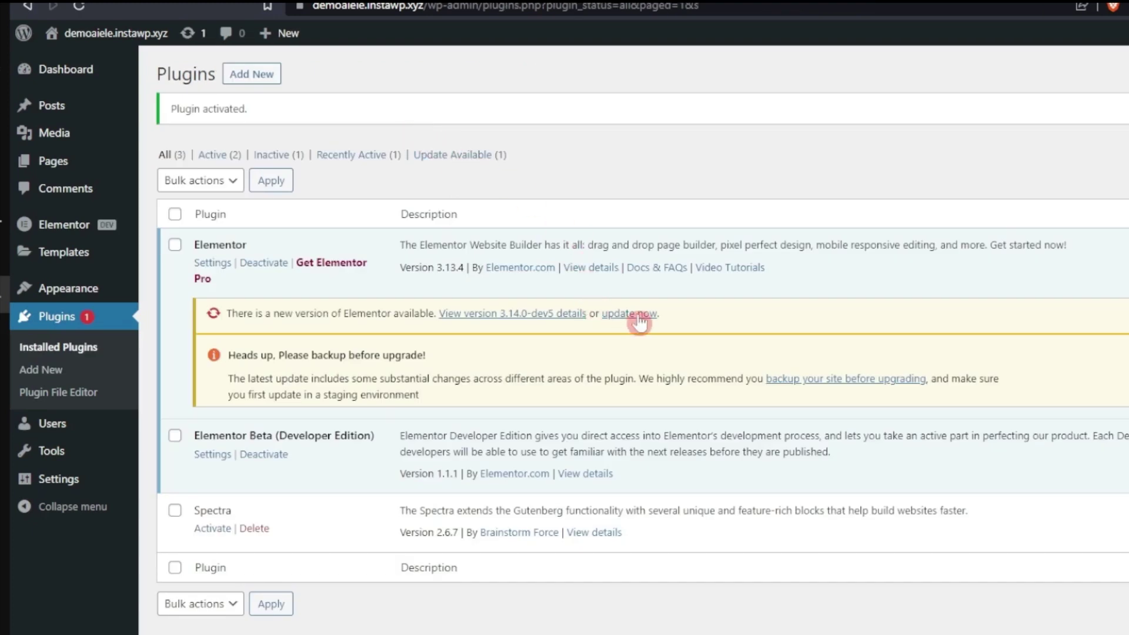
{"action": "left_click", "coordinate": [628, 314]}
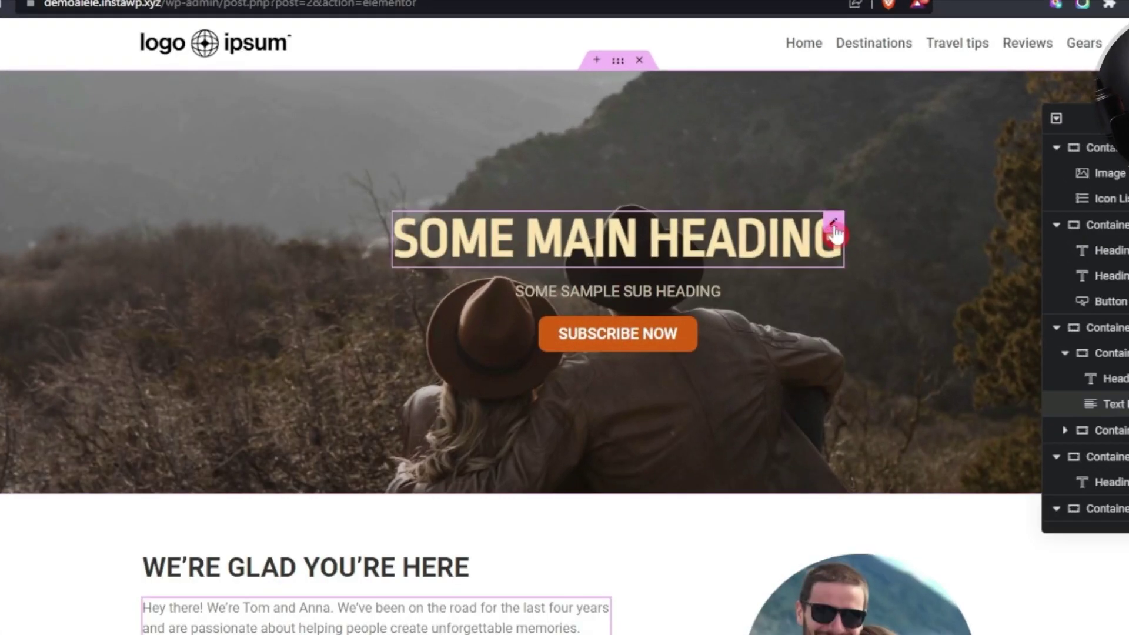
- From the hero heading's Write with AI, connect the site to Elementor AI and accept its terms
{"action": "left_click", "coordinate": [835, 229]}
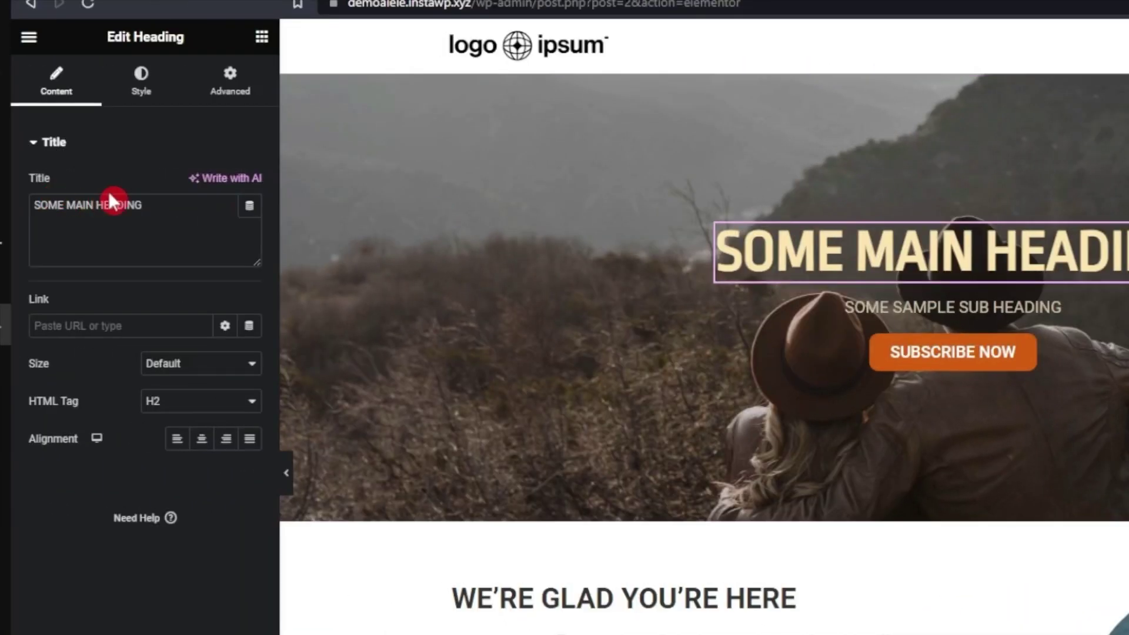
{"action": "left_click", "coordinate": [252, 176]}
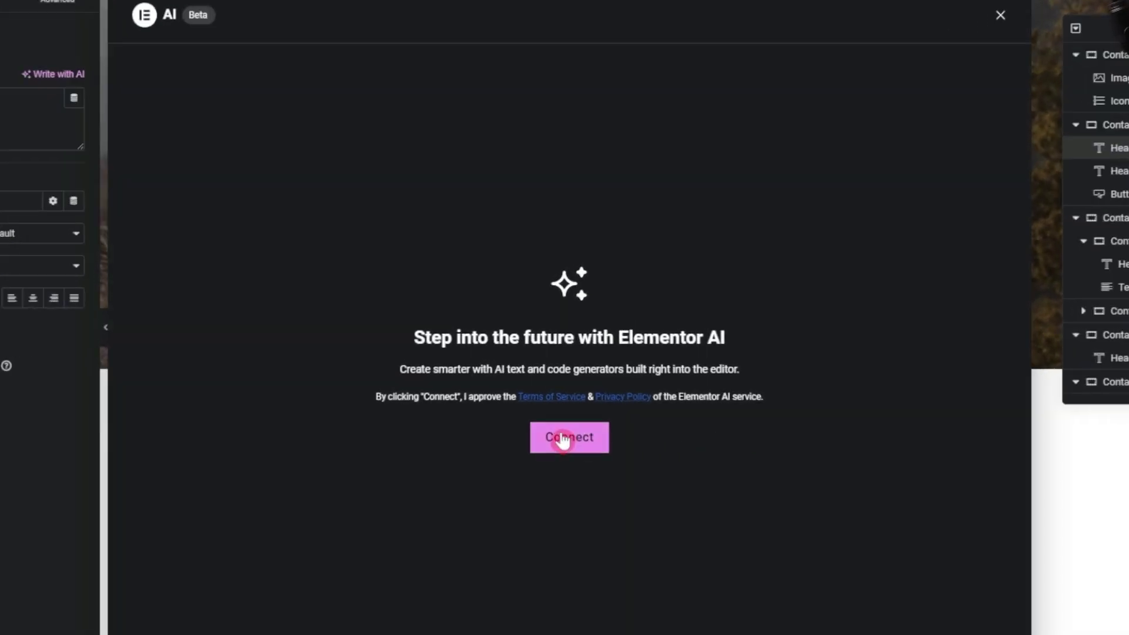
{"action": "left_click", "coordinate": [595, 441]}
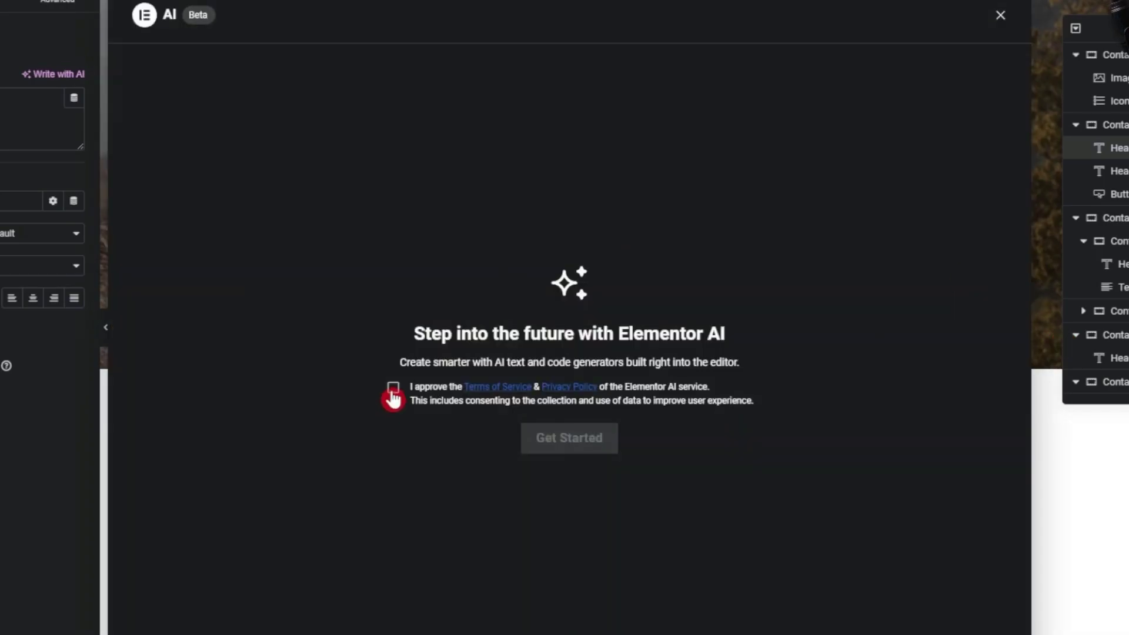
{"action": "left_click", "coordinate": [393, 388]}
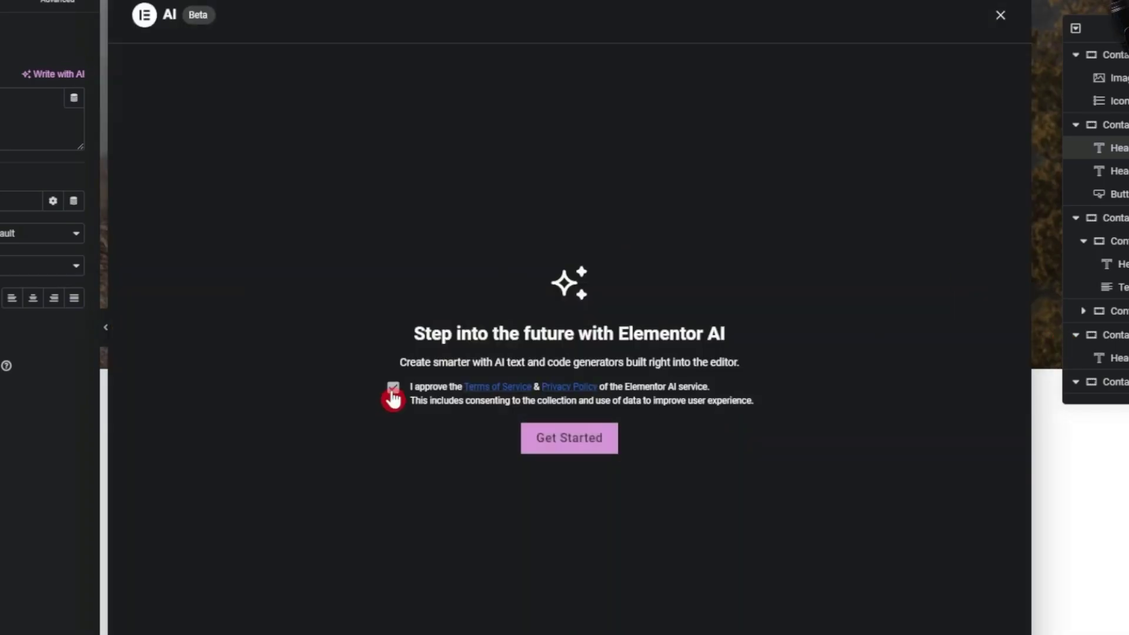
{"action": "left_click", "coordinate": [568, 447]}
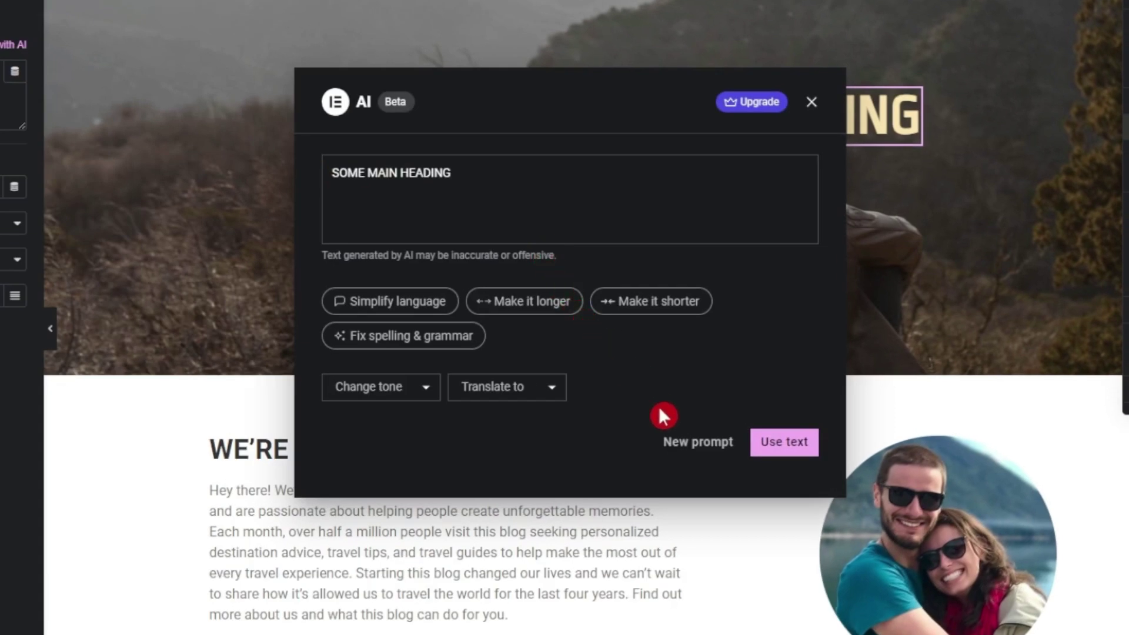
- Generate a short travel blog heading with AI and apply 'Roaming with Purpose'
{"action": "left_click", "coordinate": [687, 446]}
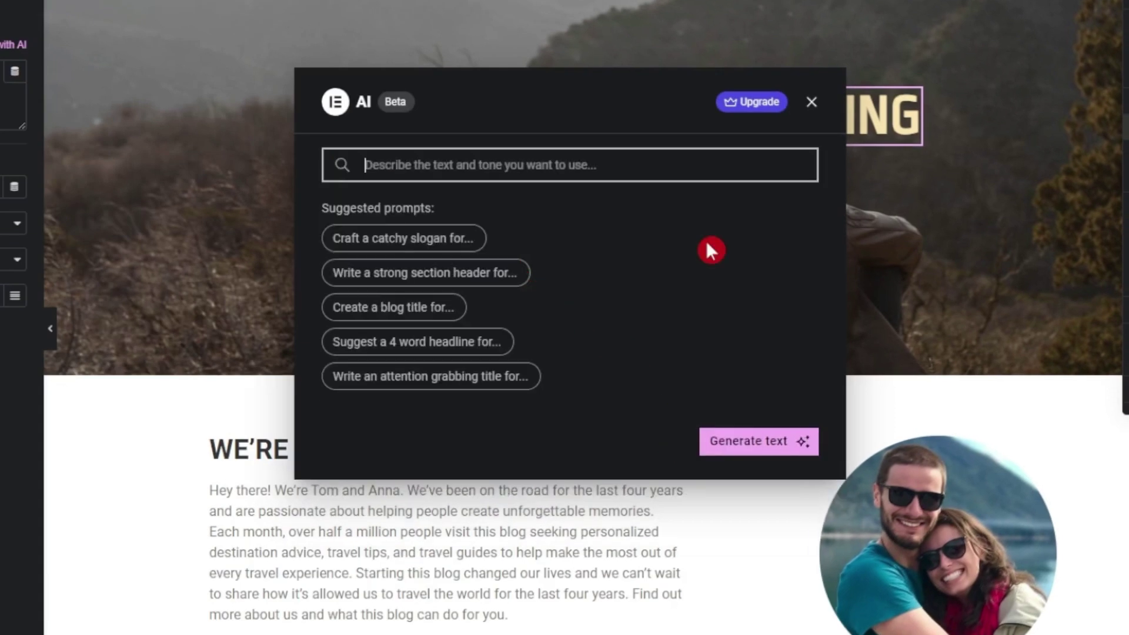
{"action": "type", "text": "heading for a travel blog with just 2-3 words"}
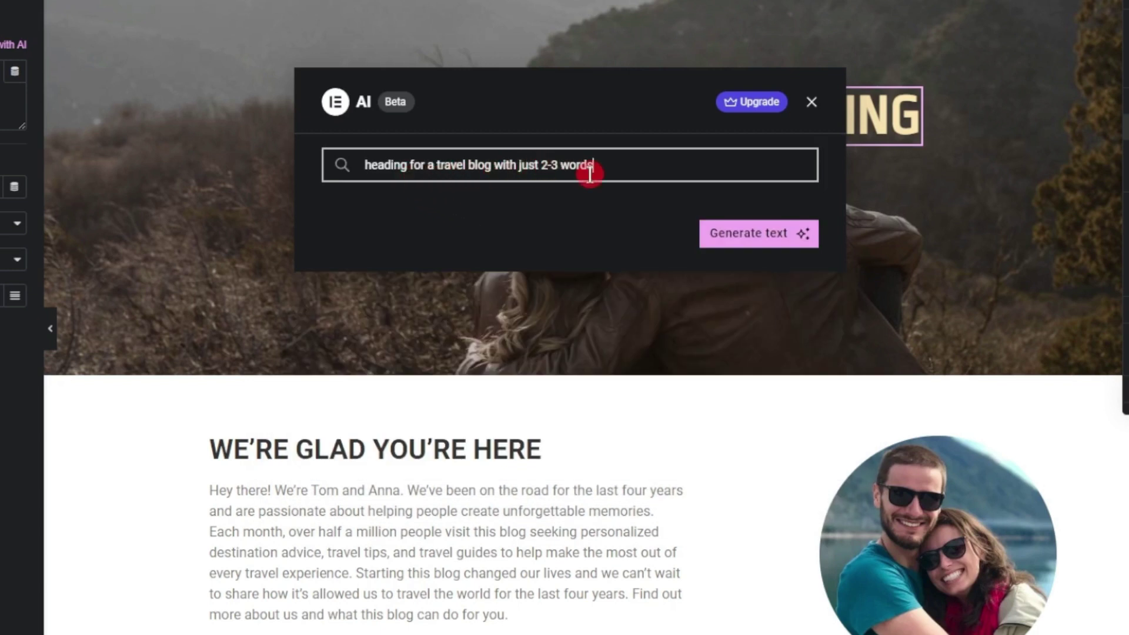
{"action": "left_click", "coordinate": [748, 235]}
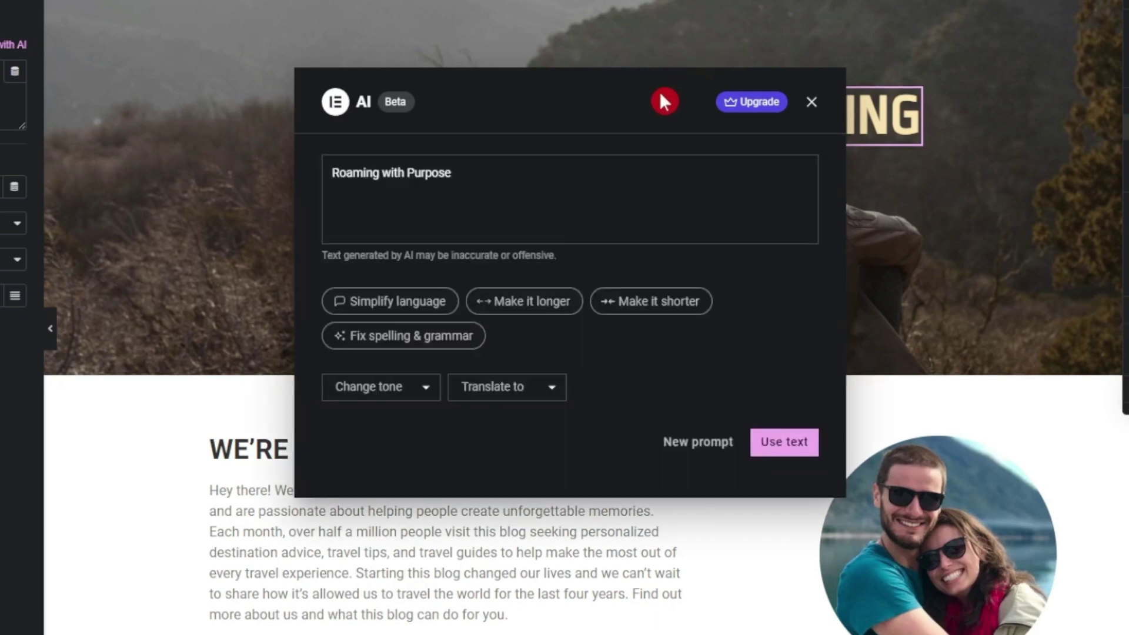
{"action": "left_click", "coordinate": [786, 453]}
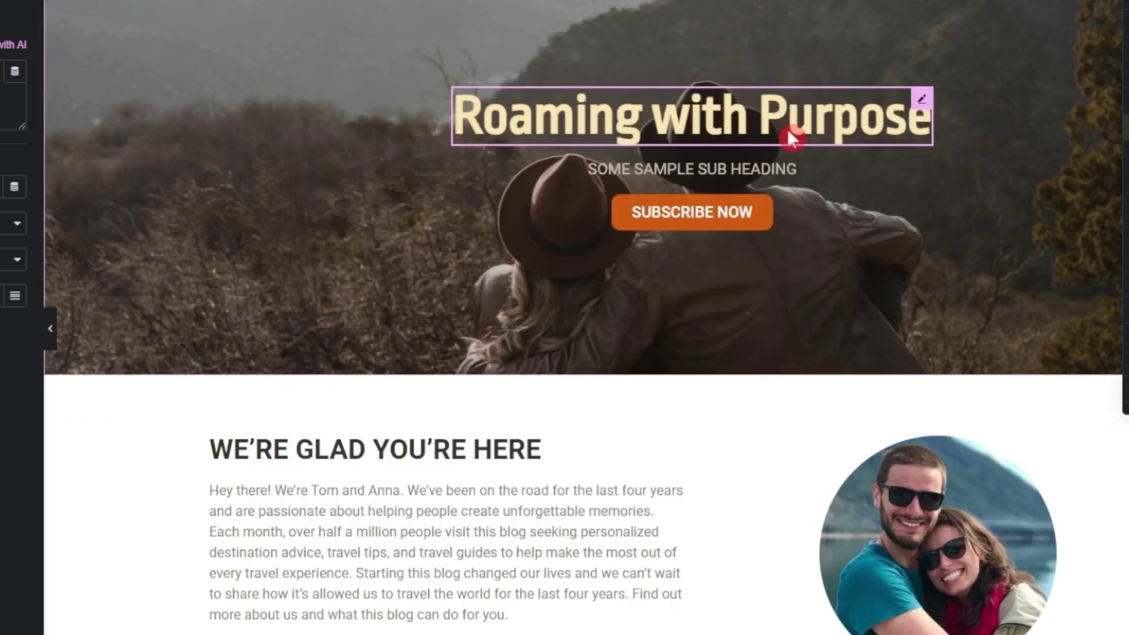
- Set the hero heading's typography to size 75 with Uppercase transform
{"action": "left_click", "coordinate": [105, 69]}
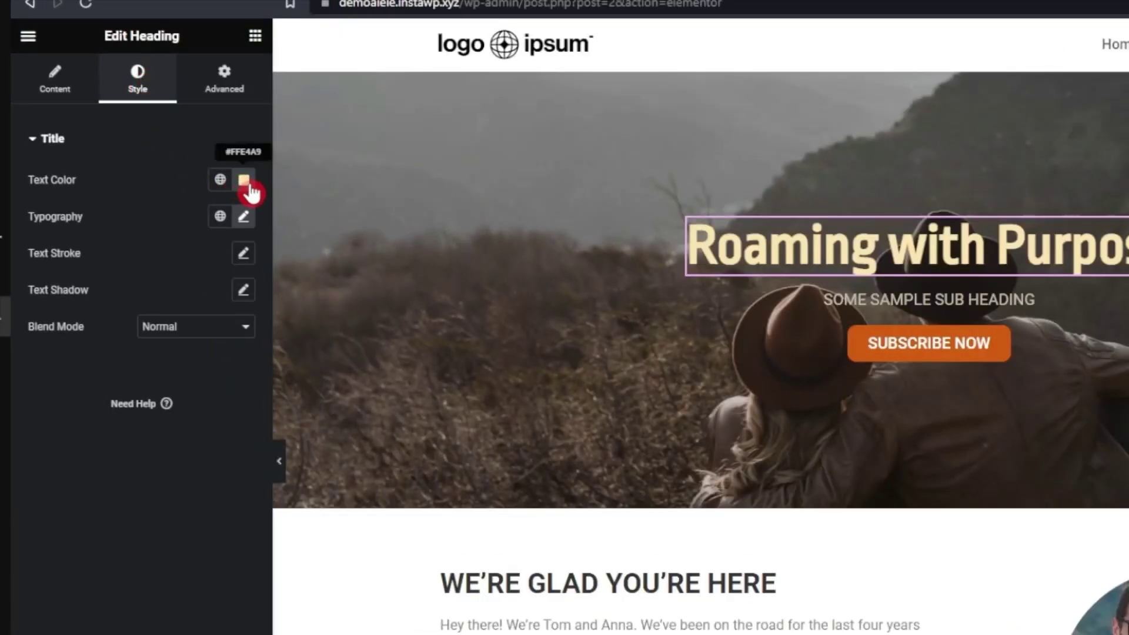
{"action": "left_click", "coordinate": [243, 217]}
{"action": "left_click", "coordinate": [206, 353]}
{"action": "key", "text": "BackSpace"}
{"action": "type", "text": "75"}
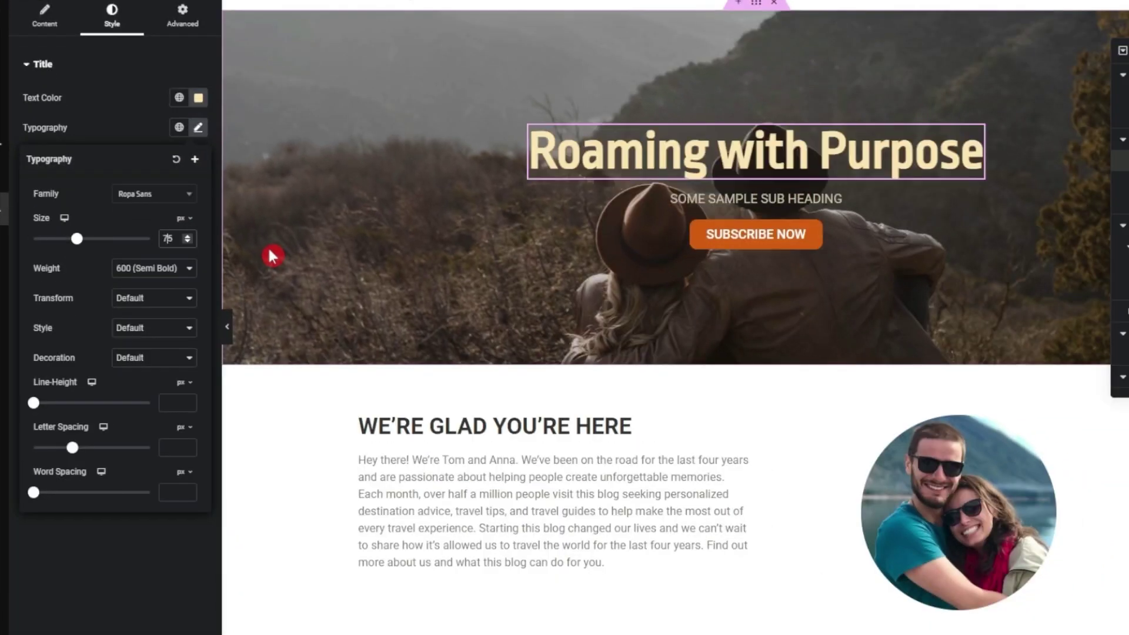
{"action": "left_click", "coordinate": [183, 301]}
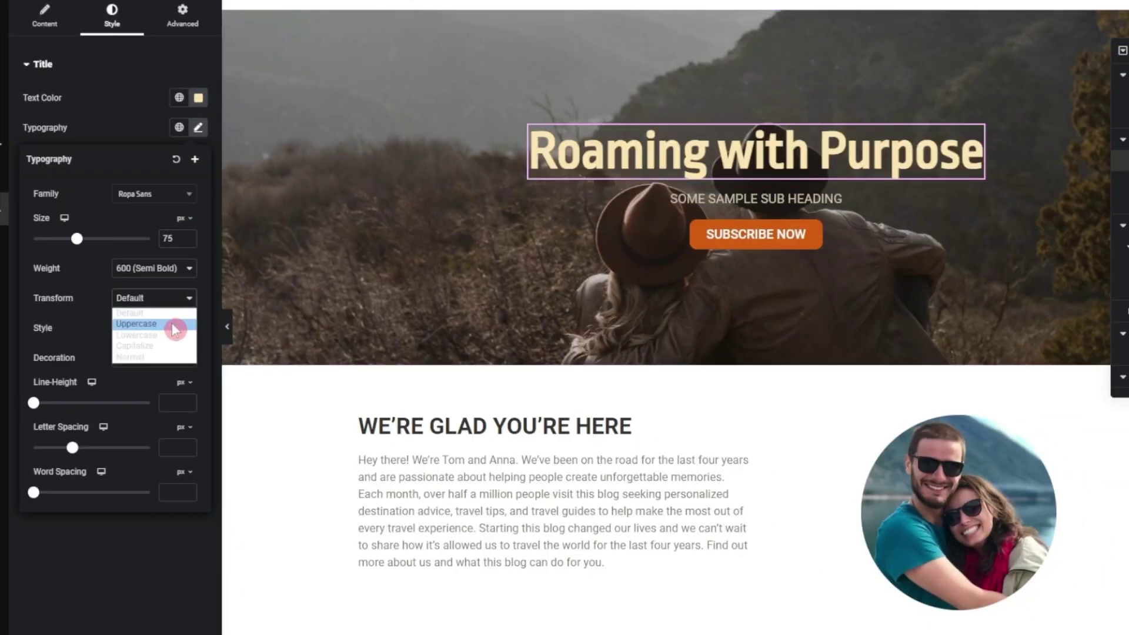
{"action": "left_click", "coordinate": [173, 324]}
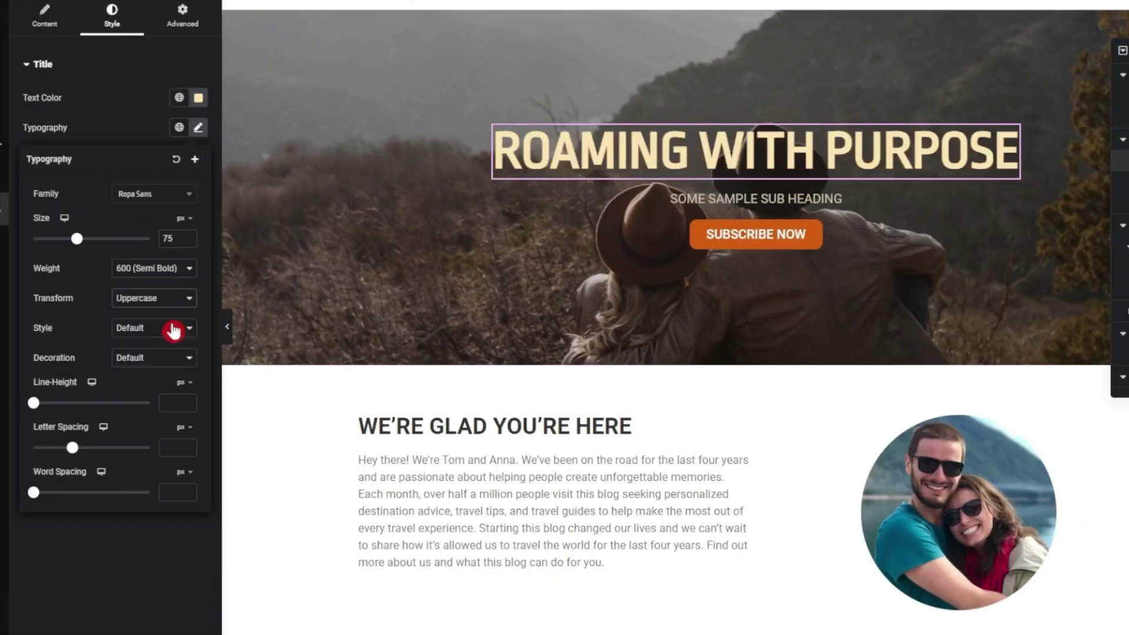
{"action": "left_click", "coordinate": [783, 198]}
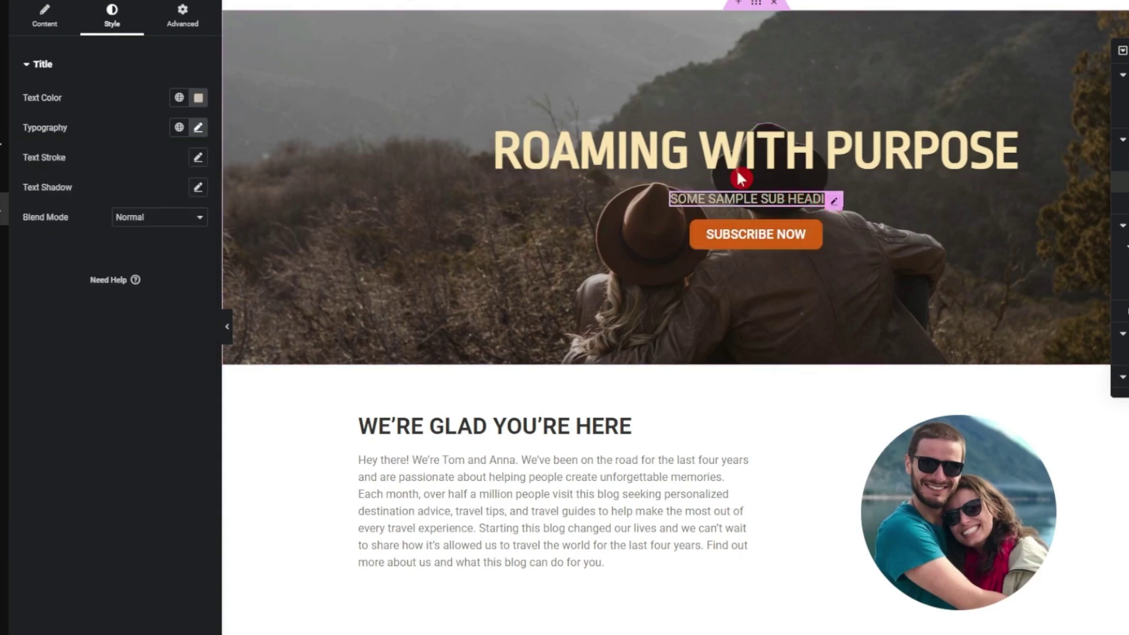
- Replace the subheading with the AI tagline 'Exploring the world, one adventure at a time.'
{"action": "left_click", "coordinate": [41, 21]}
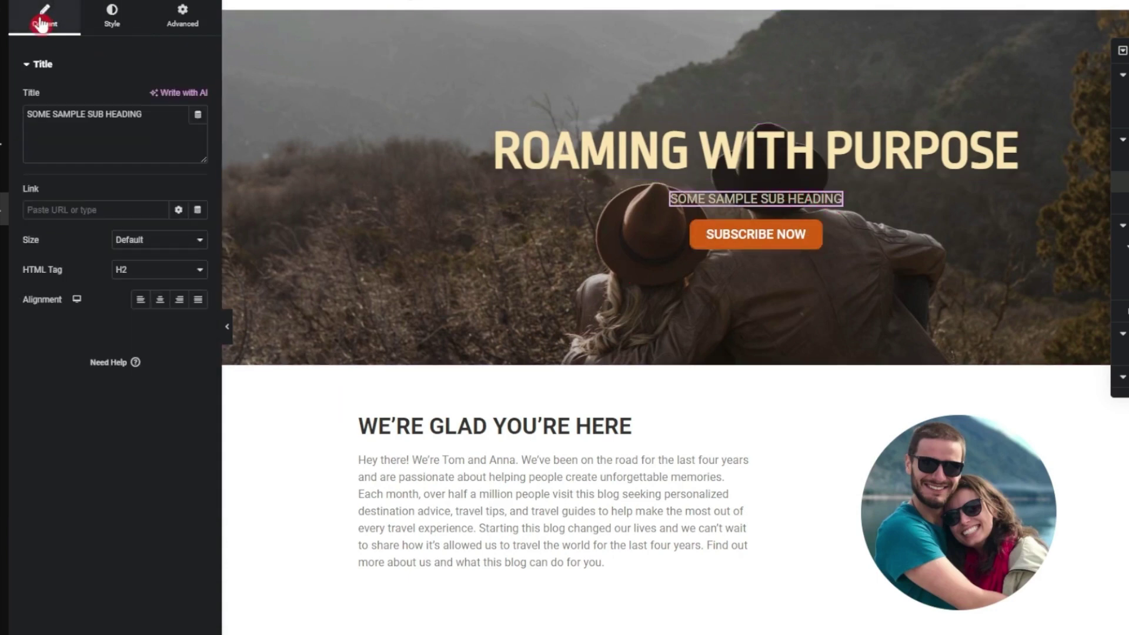
{"action": "left_click", "coordinate": [175, 94]}
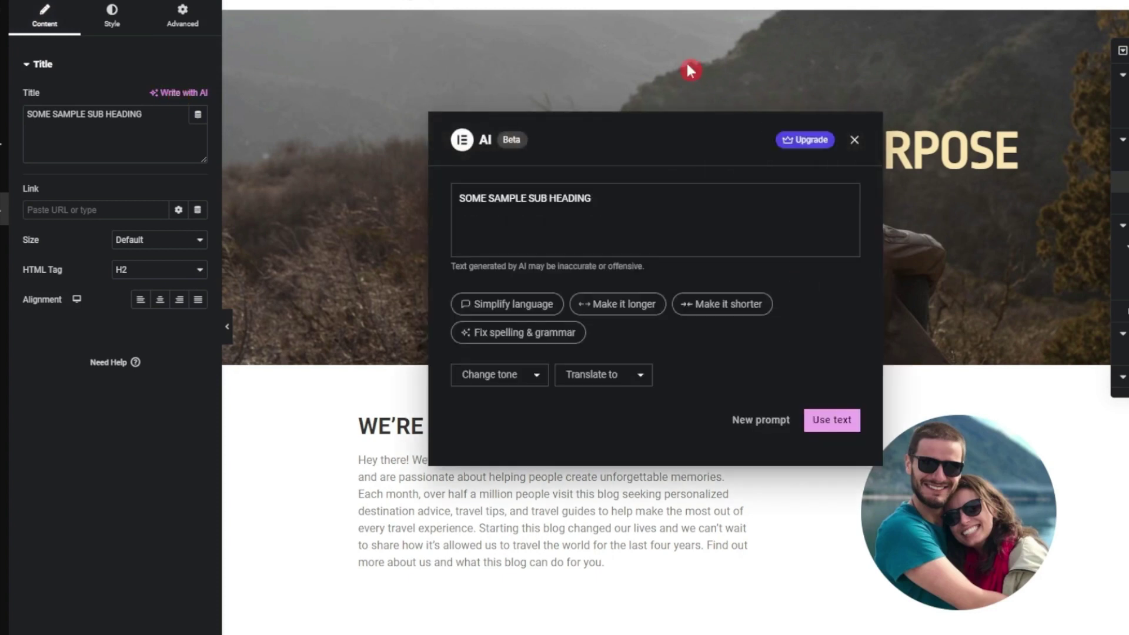
{"action": "left_click", "coordinate": [762, 429]}
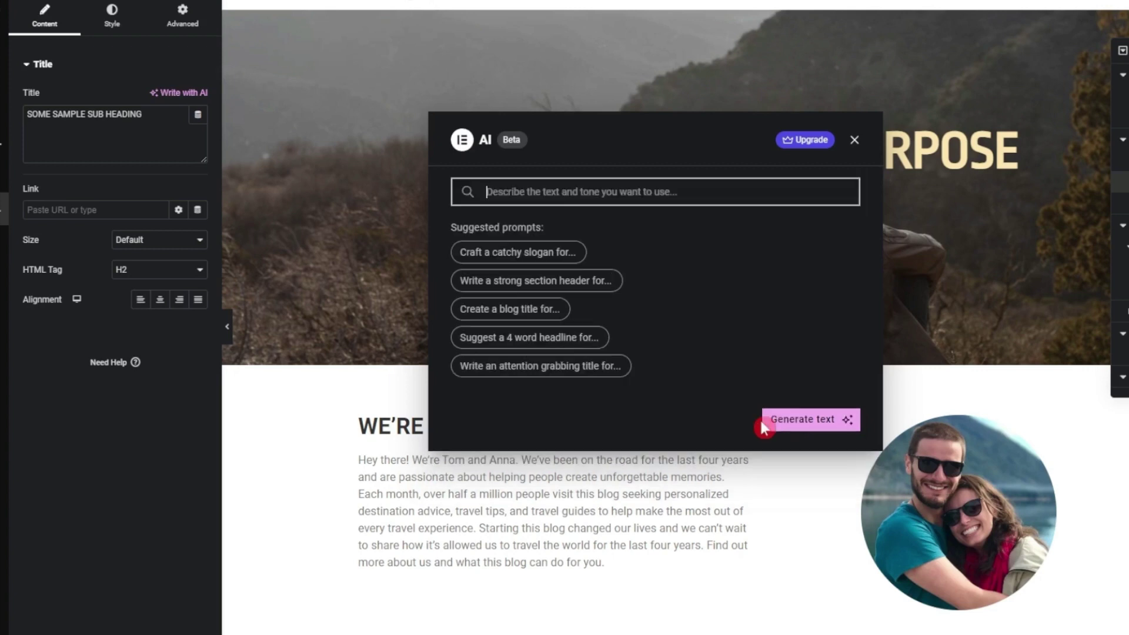
{"action": "type", "text": "one line description or tag line for a travel blog"}
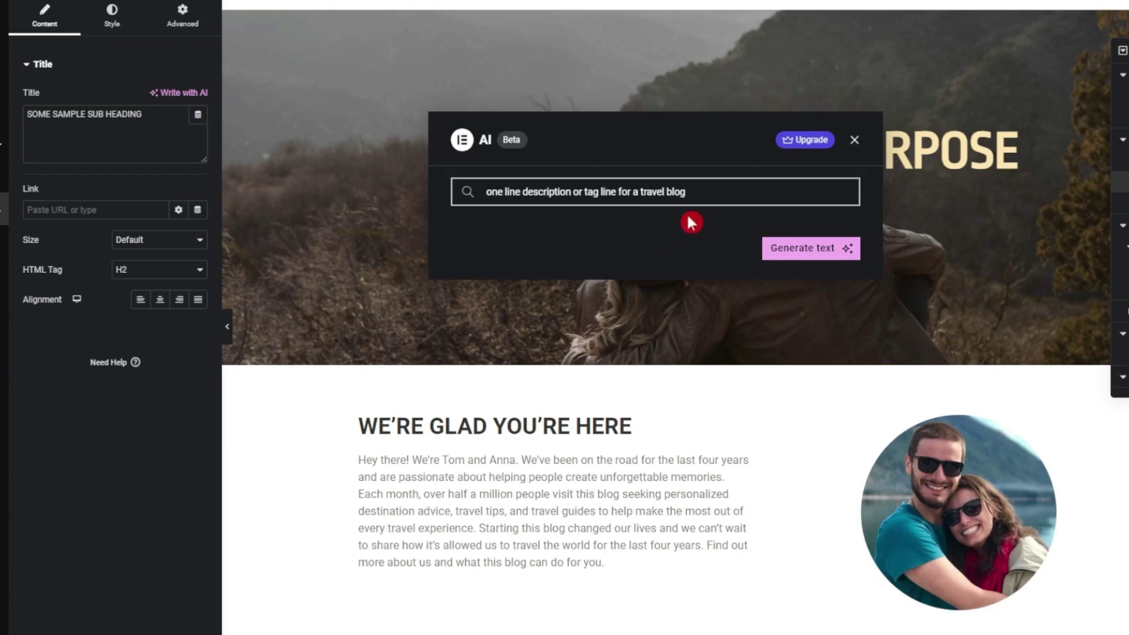
{"action": "left_click", "coordinate": [779, 253]}
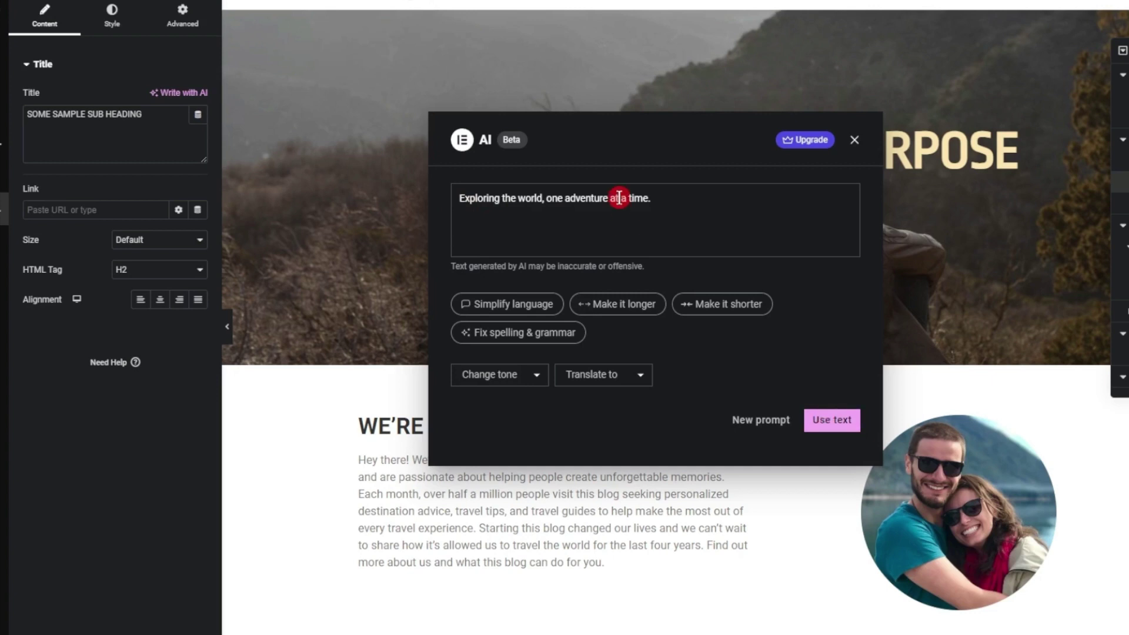
{"action": "left_click", "coordinate": [848, 432]}
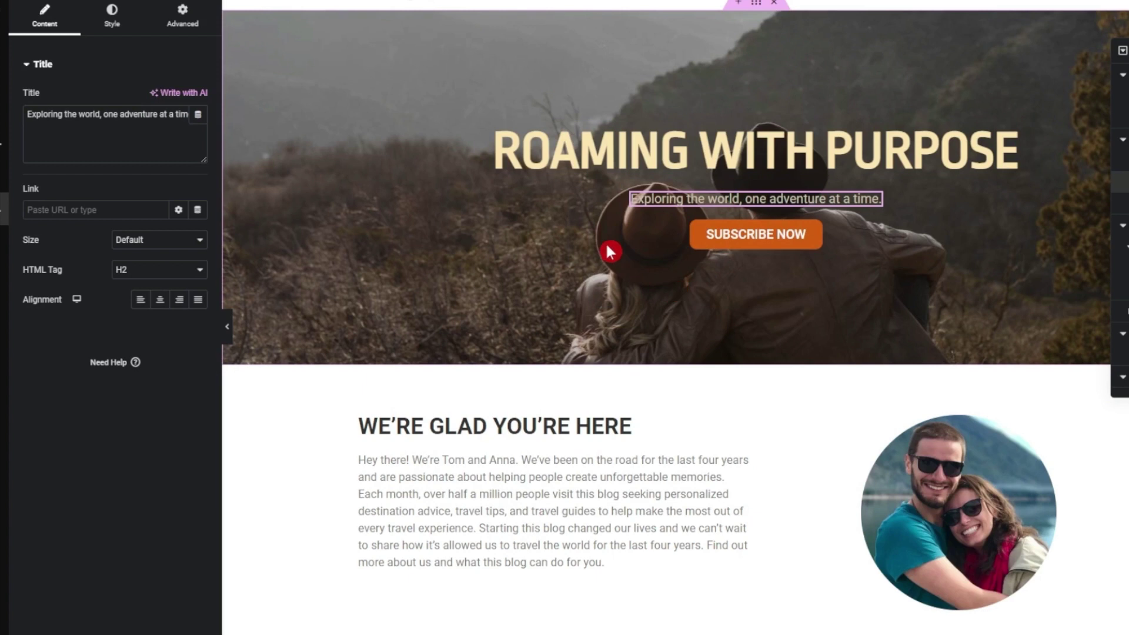
{"action": "scroll", "coordinate": [610, 252], "scroll_direction": "down", "scroll_amount": 2}
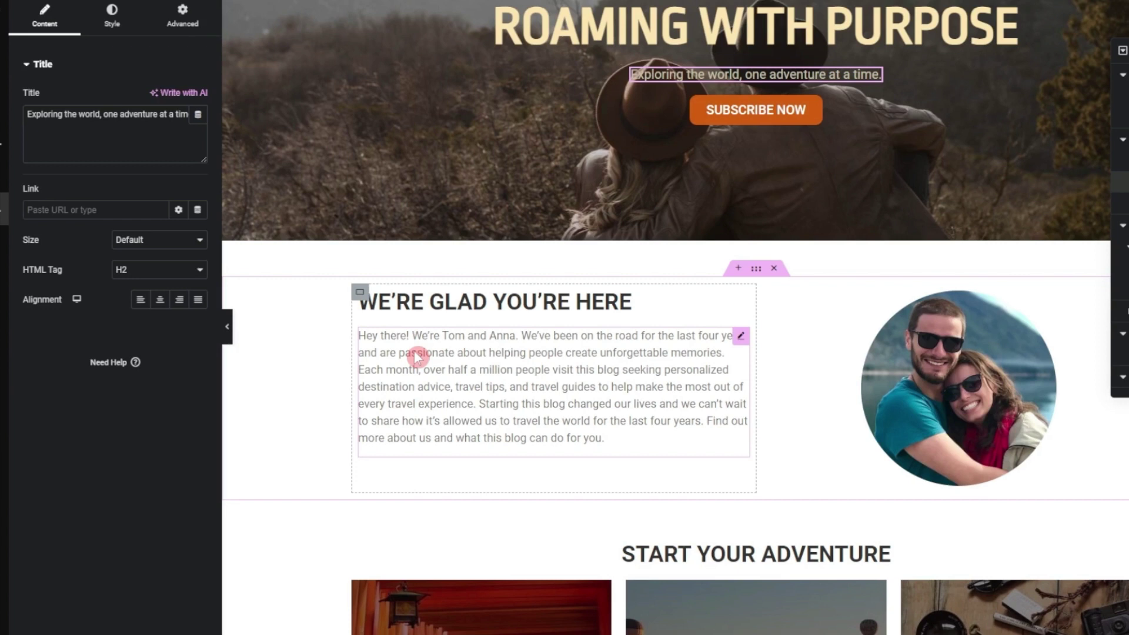
- Generate a two-paragraph about-us text with AI for the about-section paragraph
{"action": "left_click", "coordinate": [742, 337]}
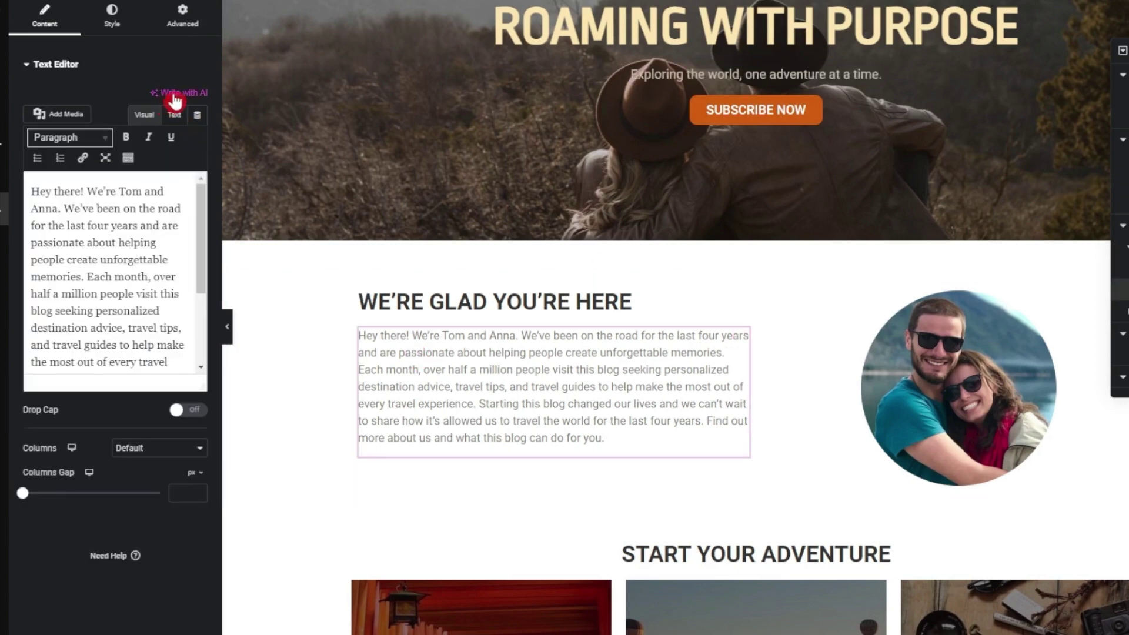
{"action": "left_click", "coordinate": [194, 97]}
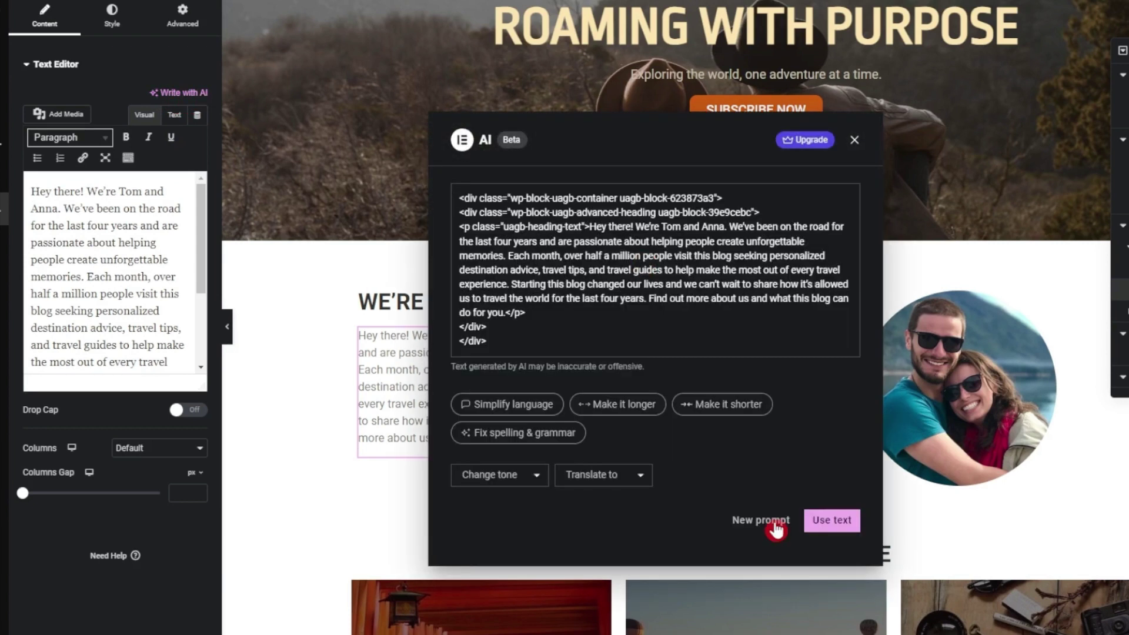
{"action": "left_click", "coordinate": [774, 525]}
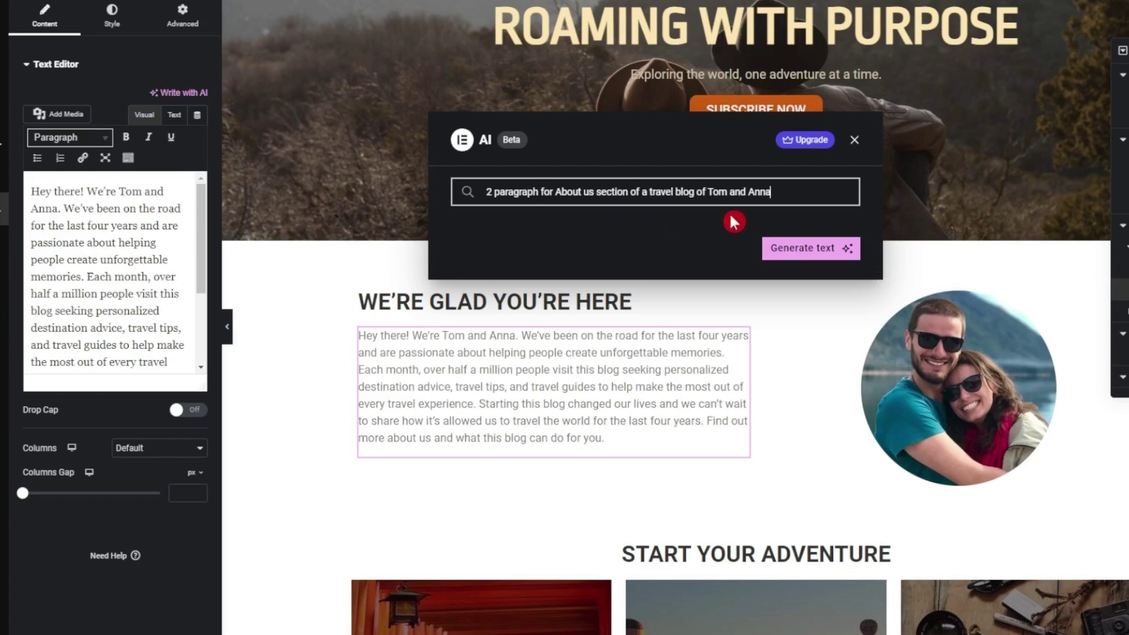
{"action": "left_click", "coordinate": [792, 253]}
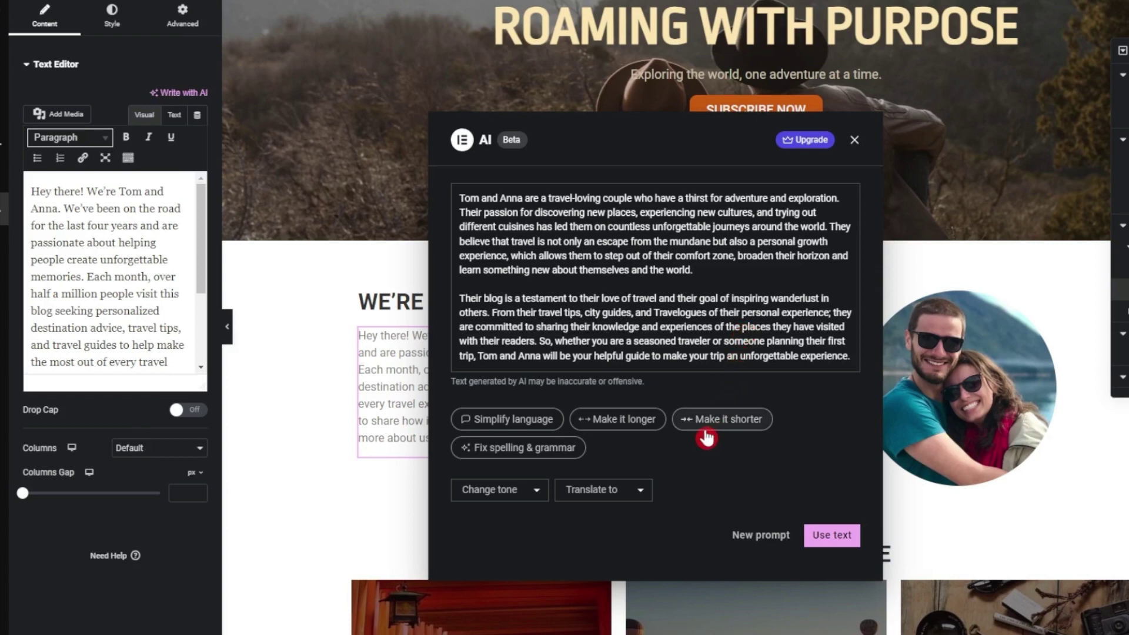
- Shorten the AI about text and use it to replace the paragraph
{"action": "left_click", "coordinate": [745, 419]}
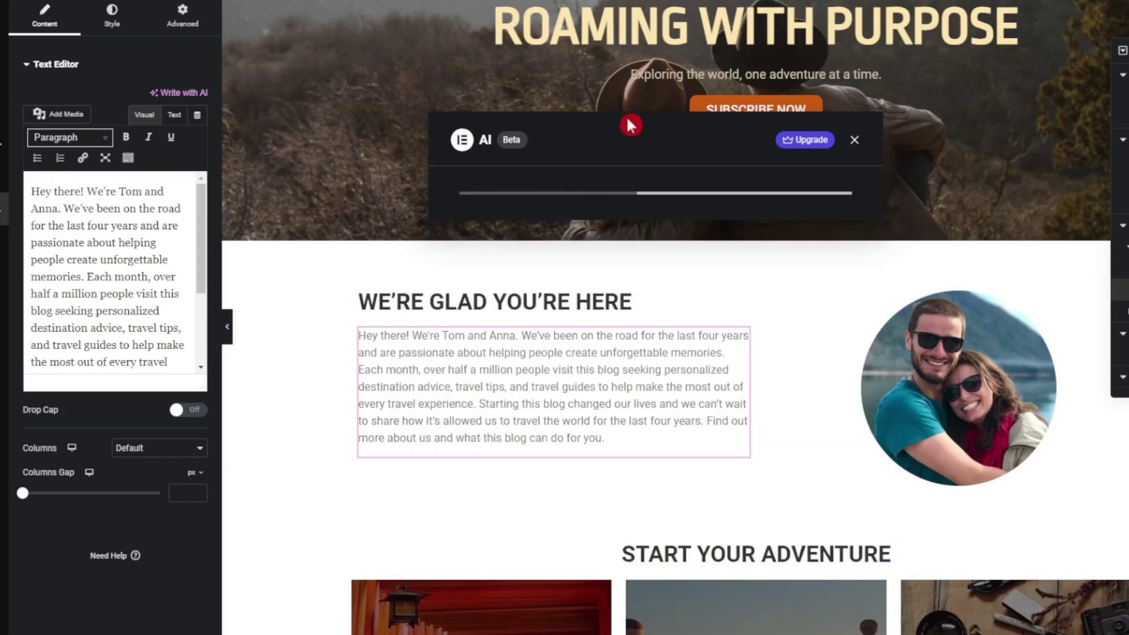
{"action": "left_click", "coordinate": [647, 241]}
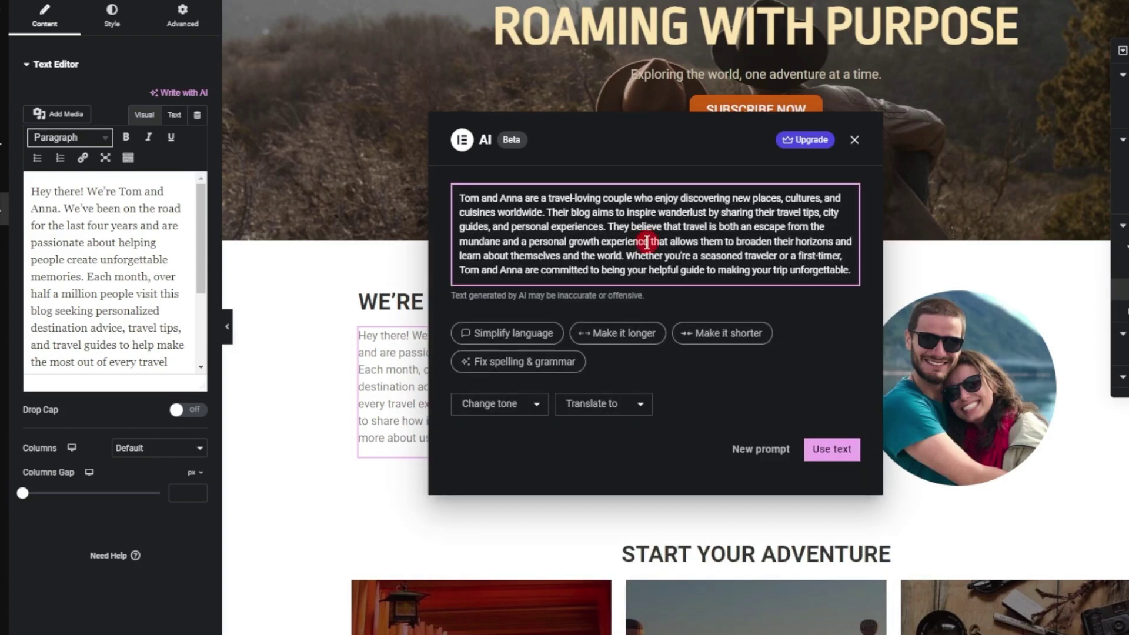
{"action": "key", "text": "ctrl+a"}
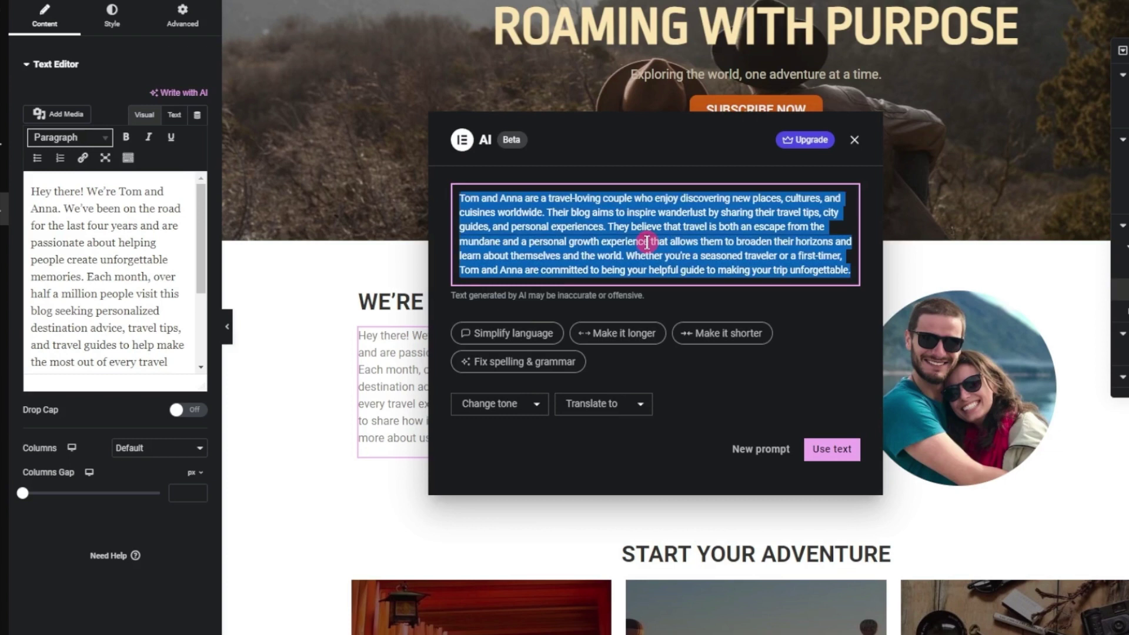
{"action": "left_click", "coordinate": [823, 451]}
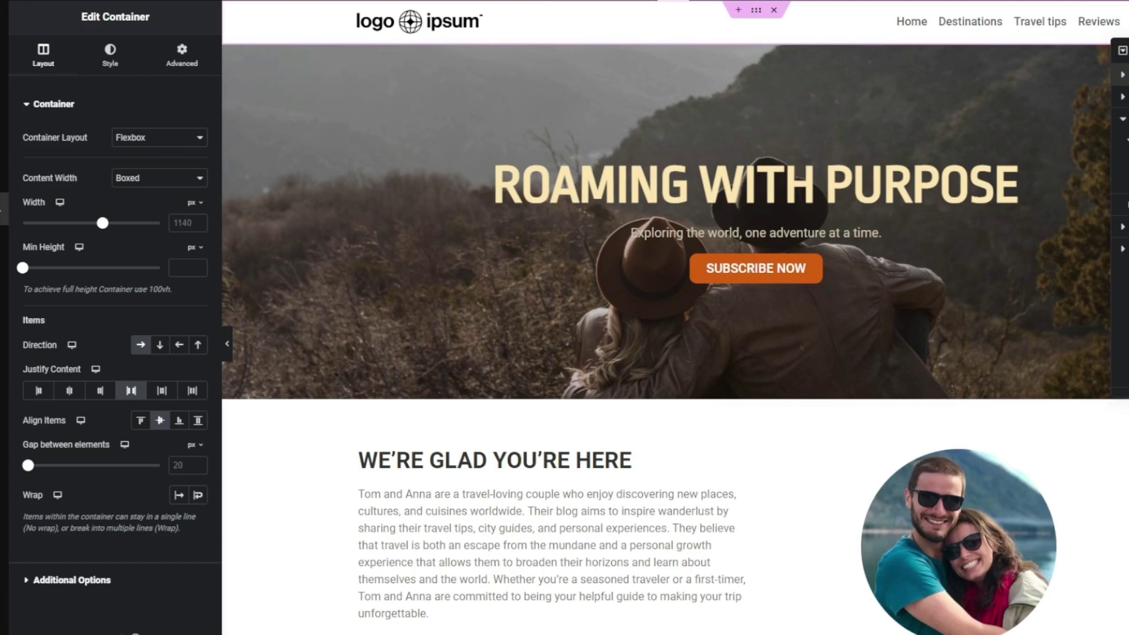
- Start AI editing of the hero container's Style > Background image of the couple on the hillside
{"action": "mouse_move", "coordinate": [774, 181]}
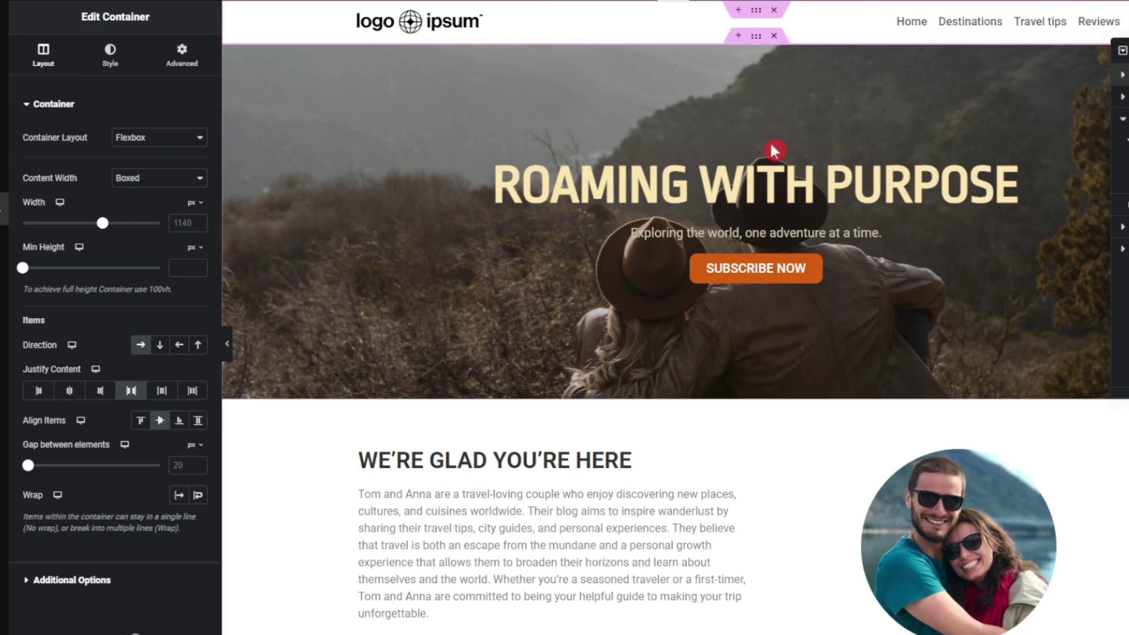
{"action": "left_click", "coordinate": [756, 40]}
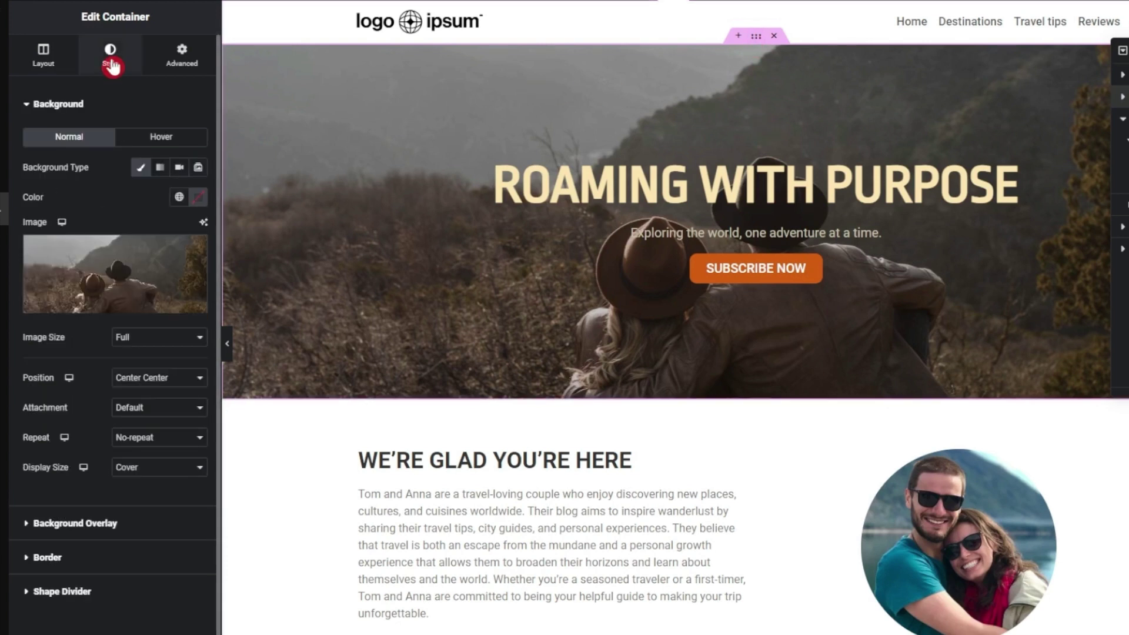
{"action": "mouse_move", "coordinate": [118, 274]}
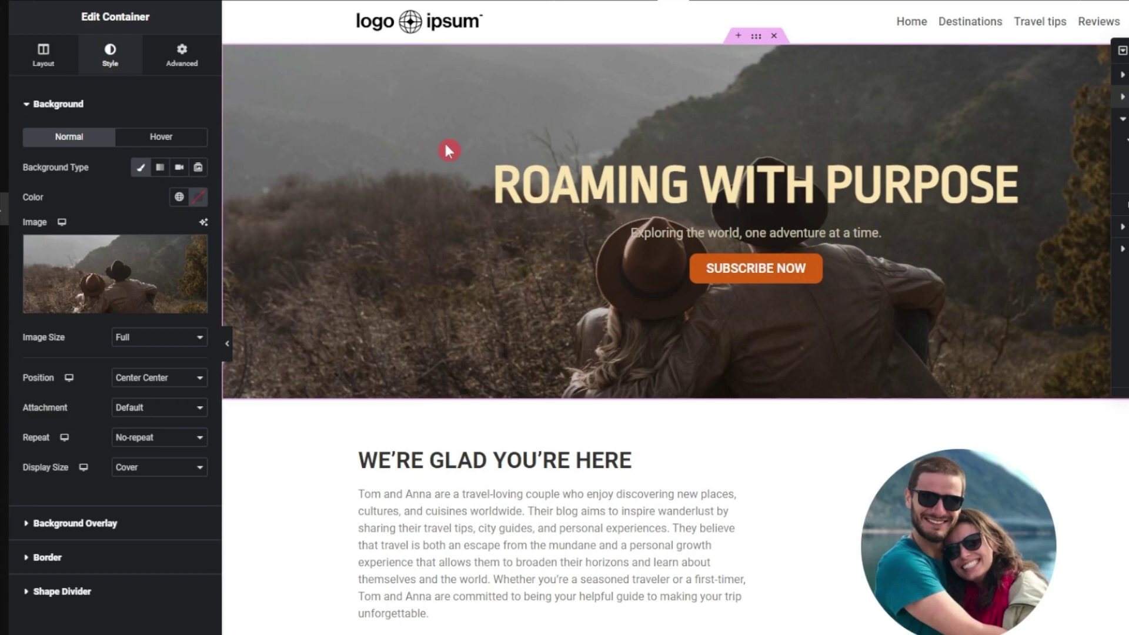
{"action": "left_click", "coordinate": [958, 541]}
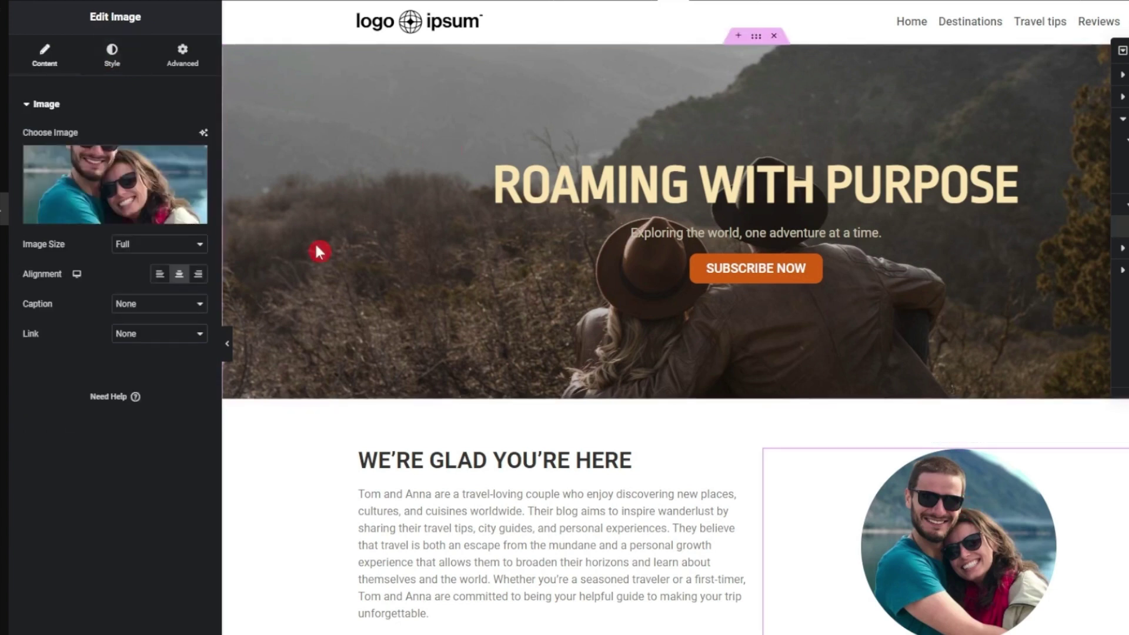
{"action": "mouse_move", "coordinate": [203, 194]}
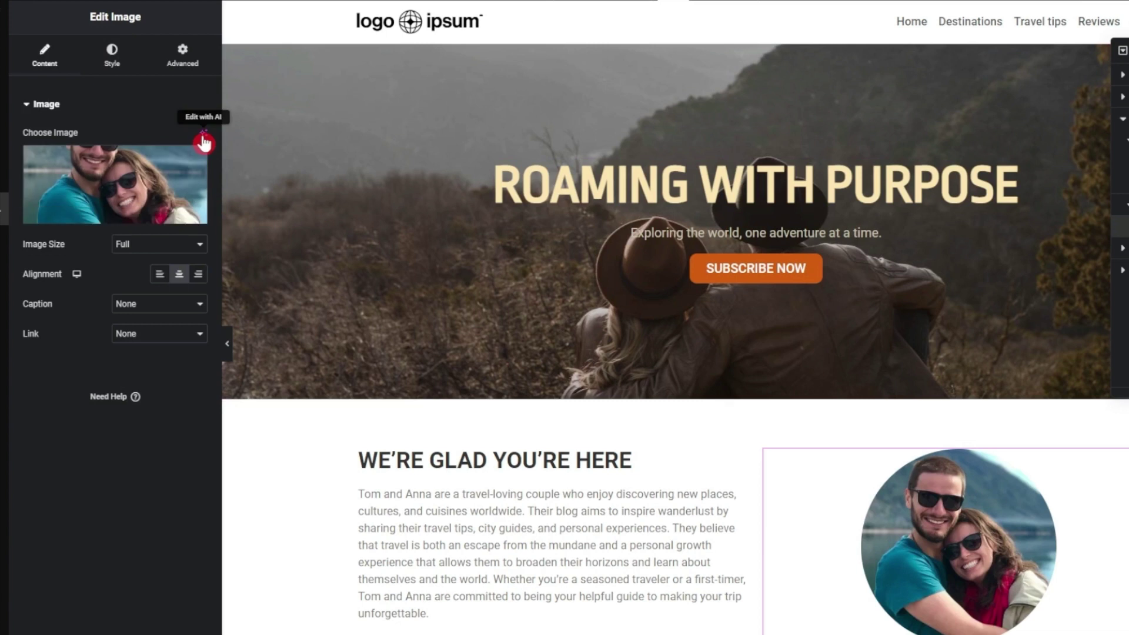
{"action": "left_click", "coordinate": [713, 108]}
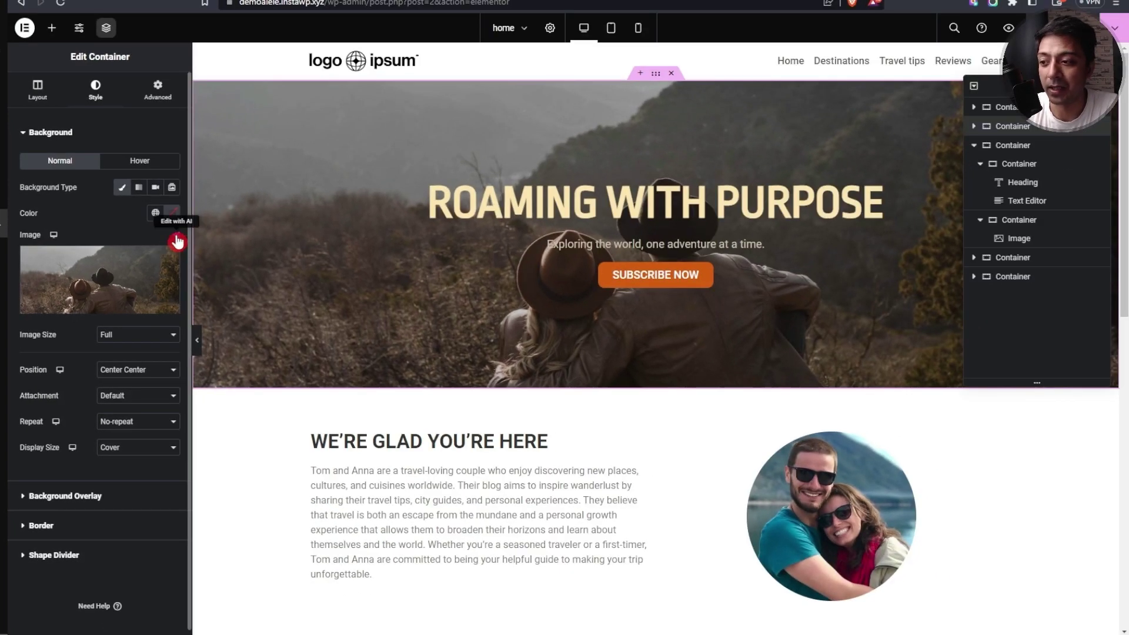
{"action": "left_click", "coordinate": [176, 234]}
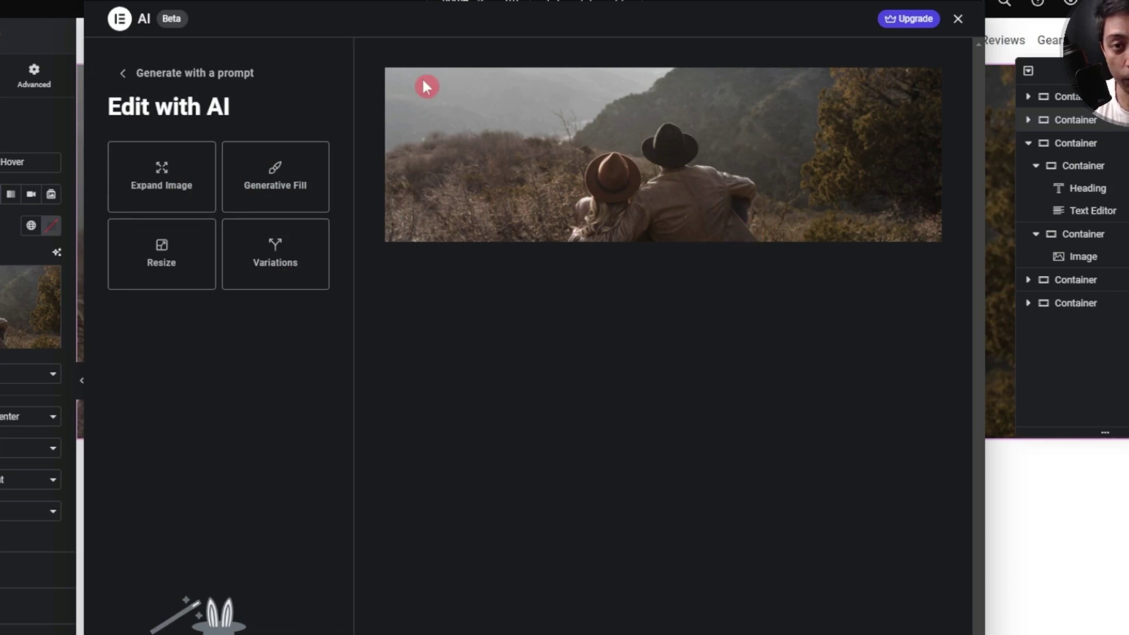
- Switch to prompt-based generation with the prompt 'couple sitting in mountains and watching sunset'
{"action": "left_click", "coordinate": [188, 83]}
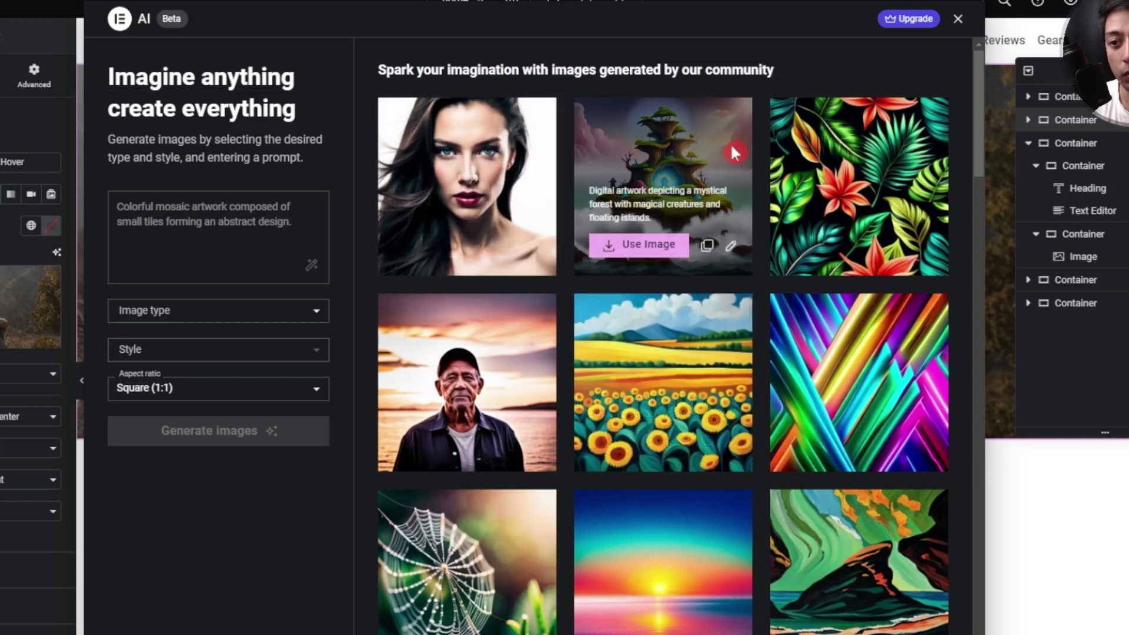
{"action": "mouse_move", "coordinate": [802, 171]}
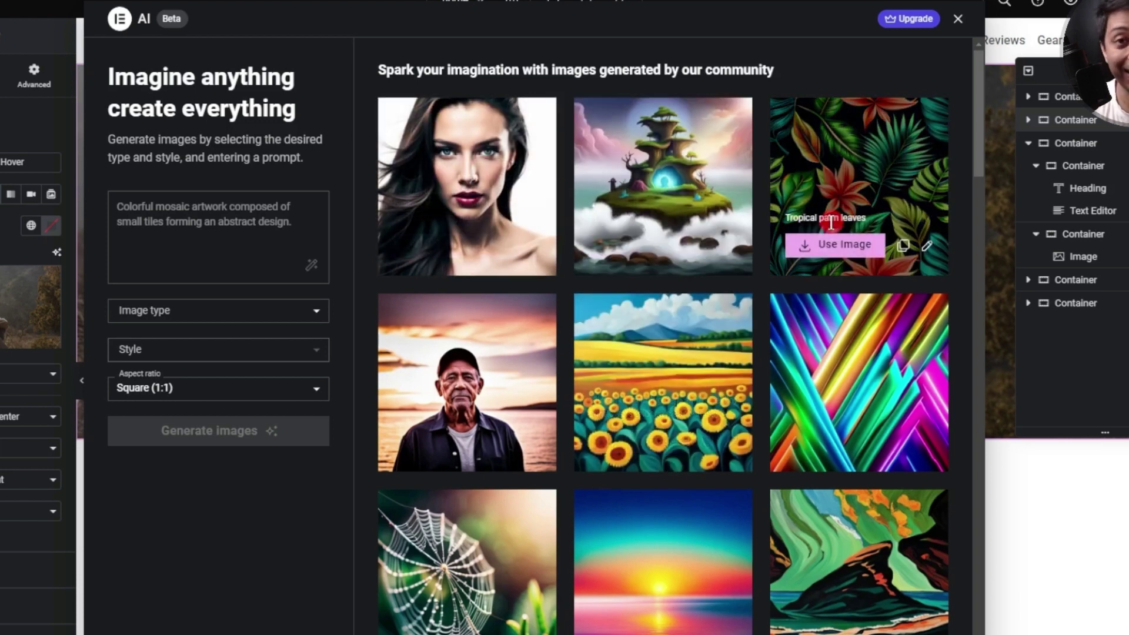
{"action": "mouse_move", "coordinate": [658, 335]}
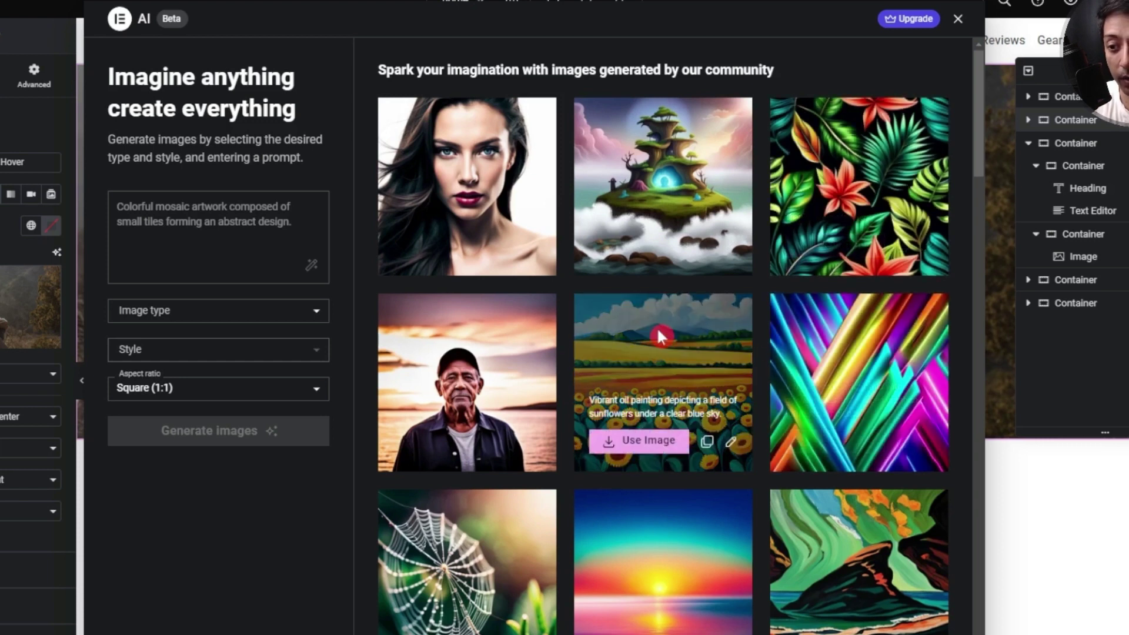
{"action": "mouse_move", "coordinate": [500, 368]}
{"action": "mouse_move", "coordinate": [654, 536]}
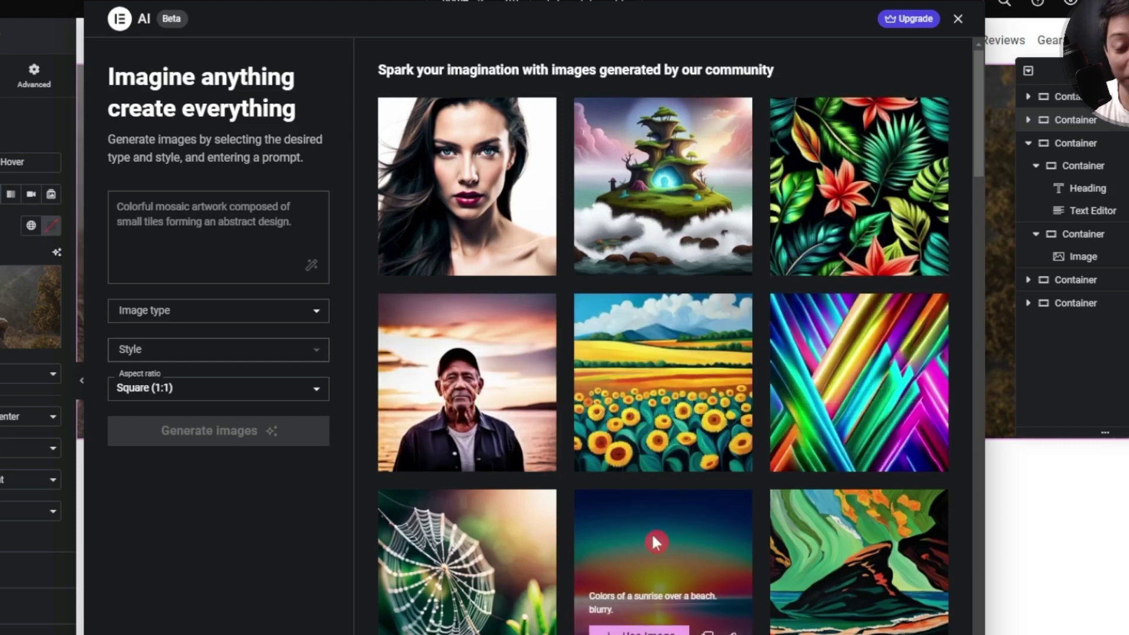
{"action": "left_click", "coordinate": [264, 226]}
{"action": "type", "text": "couple sitting in mountains and watching sunset"}
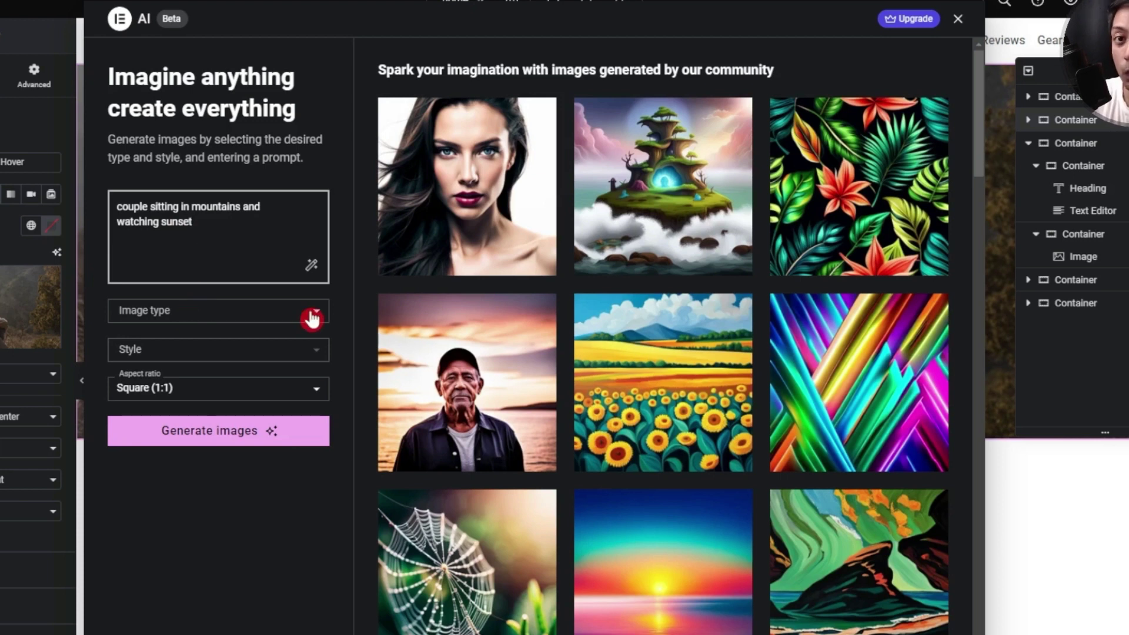
- Generate images as Photographic type, Landscape style, Landscape (16:9) aspect ratio
{"action": "left_click", "coordinate": [311, 319]}
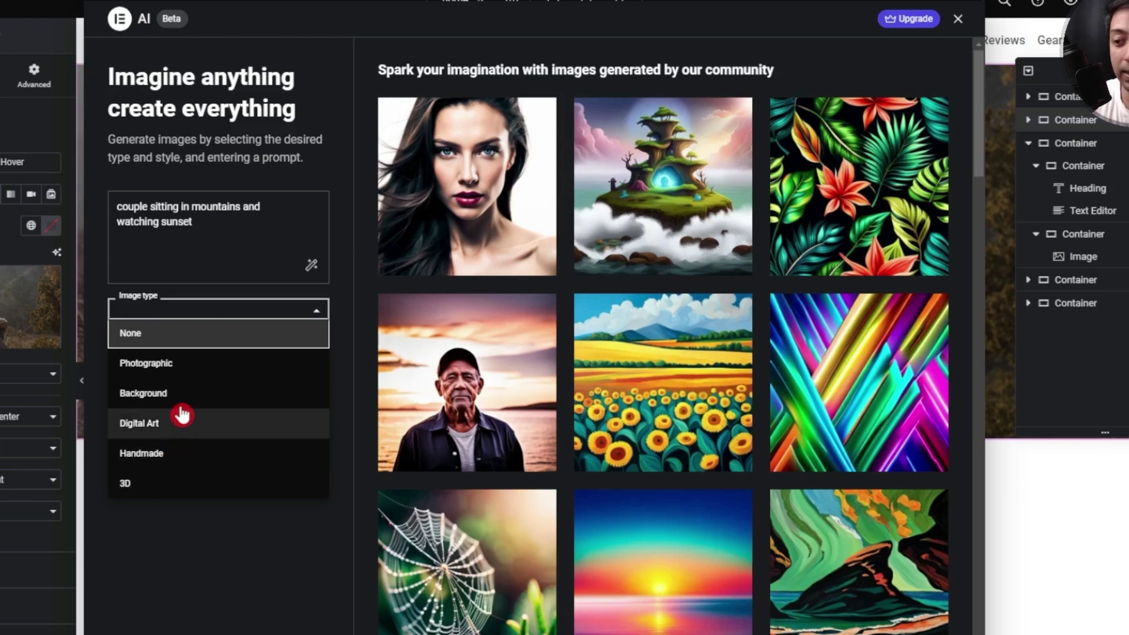
{"action": "left_click", "coordinate": [199, 367]}
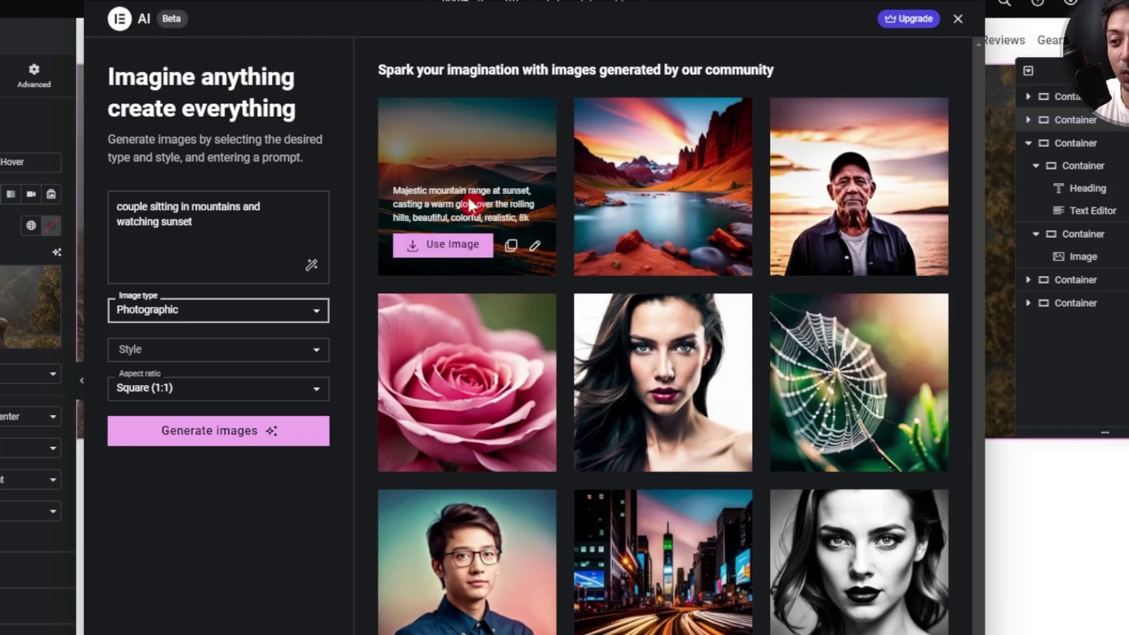
{"action": "mouse_move", "coordinate": [690, 210]}
{"action": "mouse_move", "coordinate": [869, 196]}
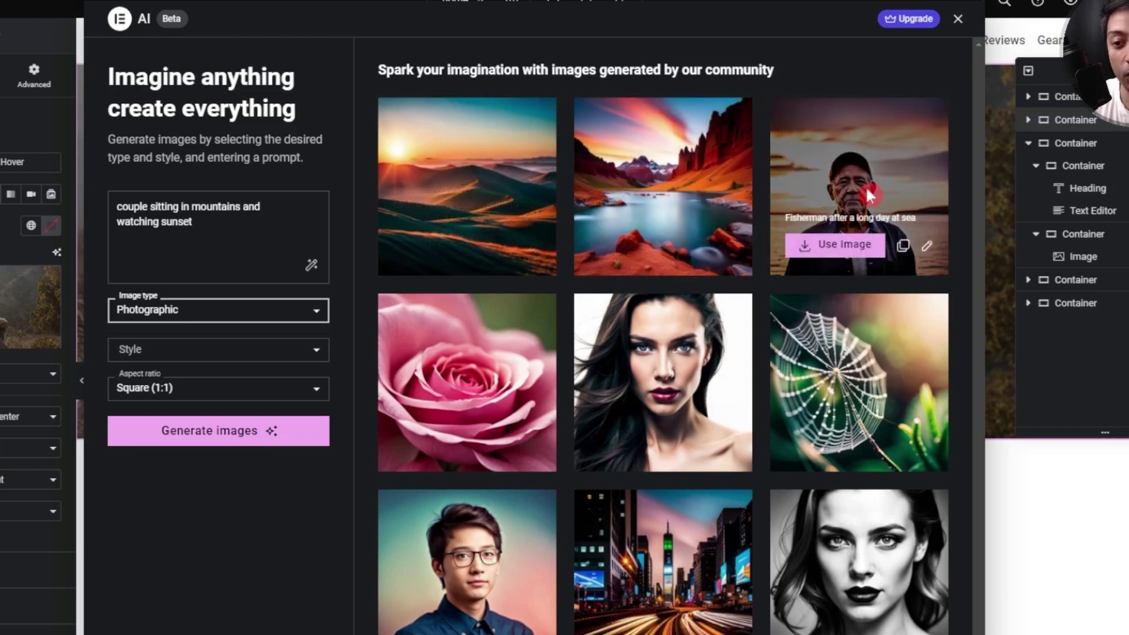
{"action": "mouse_move", "coordinate": [692, 385]}
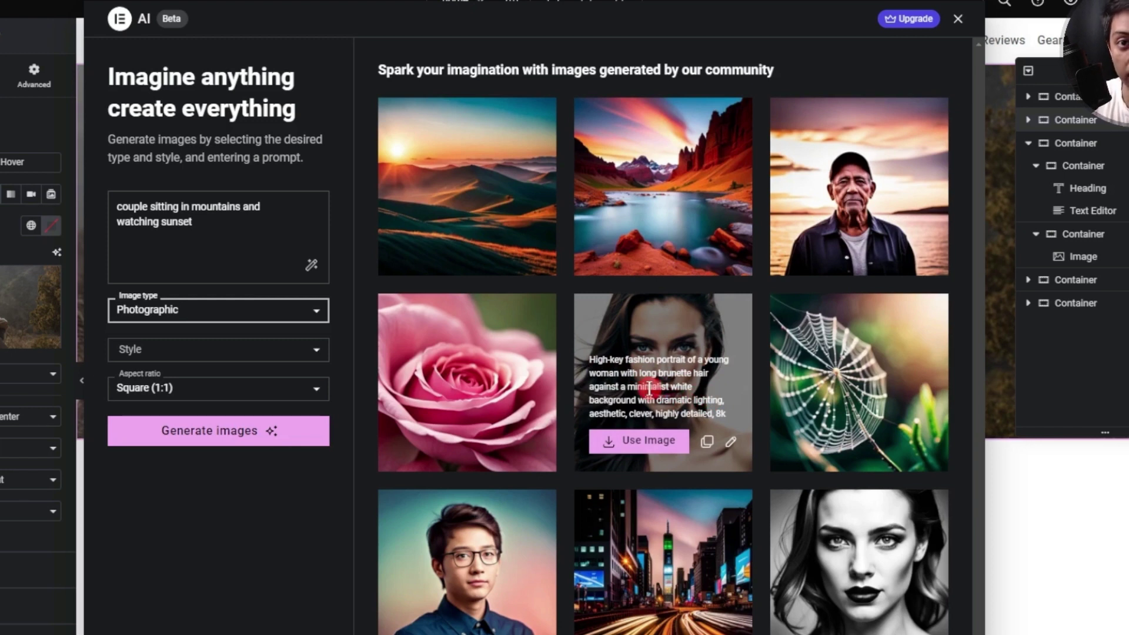
{"action": "left_click", "coordinate": [279, 351]}
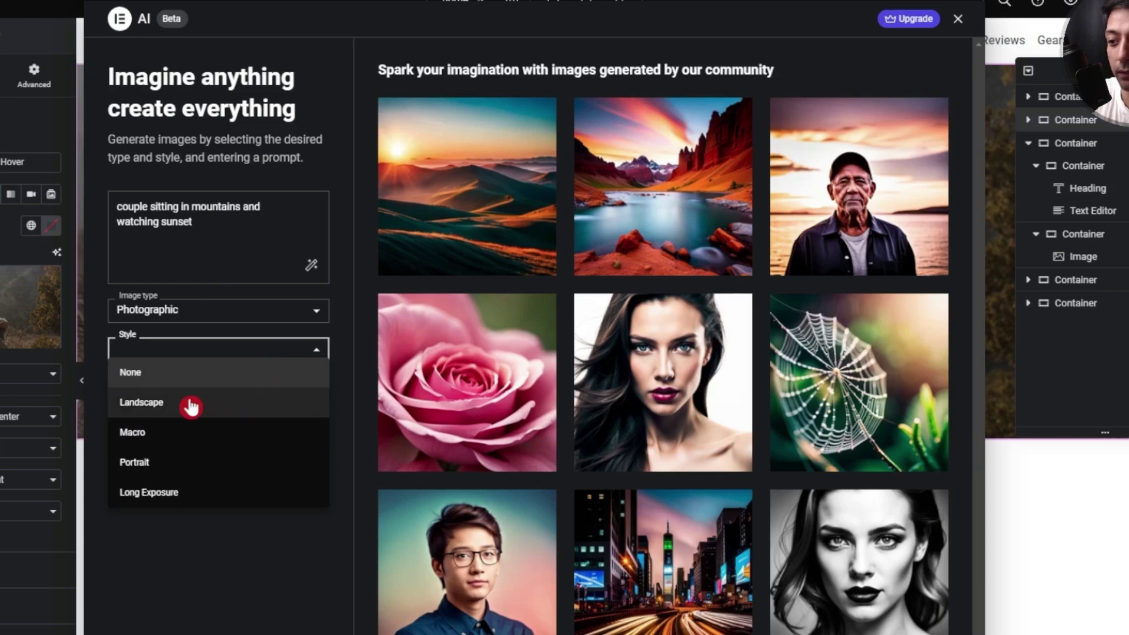
{"action": "left_click", "coordinate": [169, 404]}
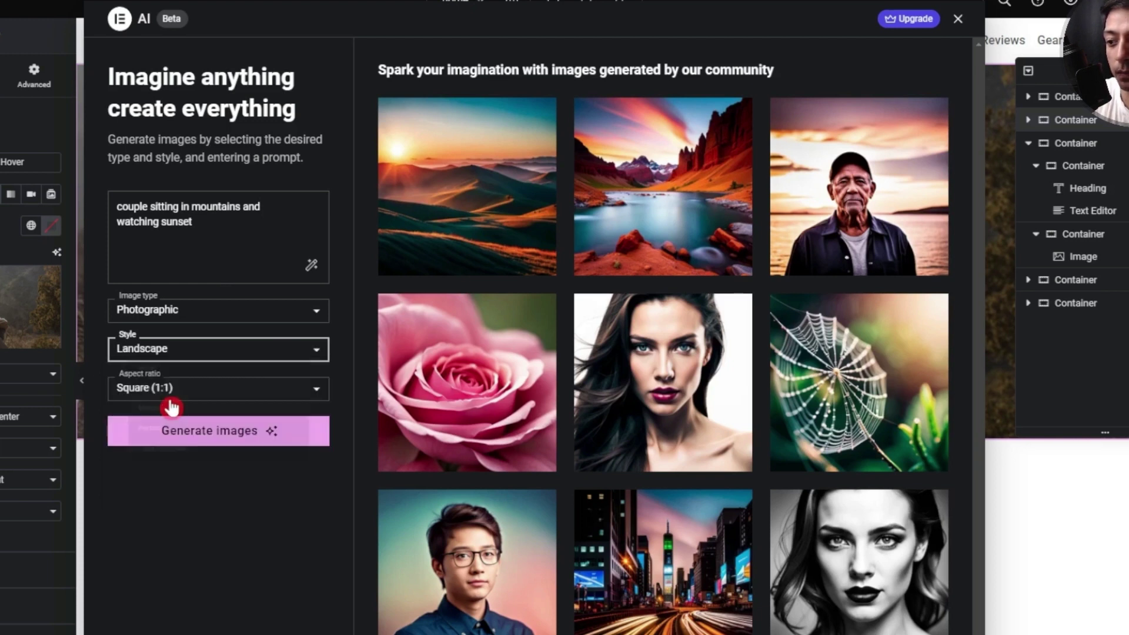
{"action": "left_click", "coordinate": [319, 398]}
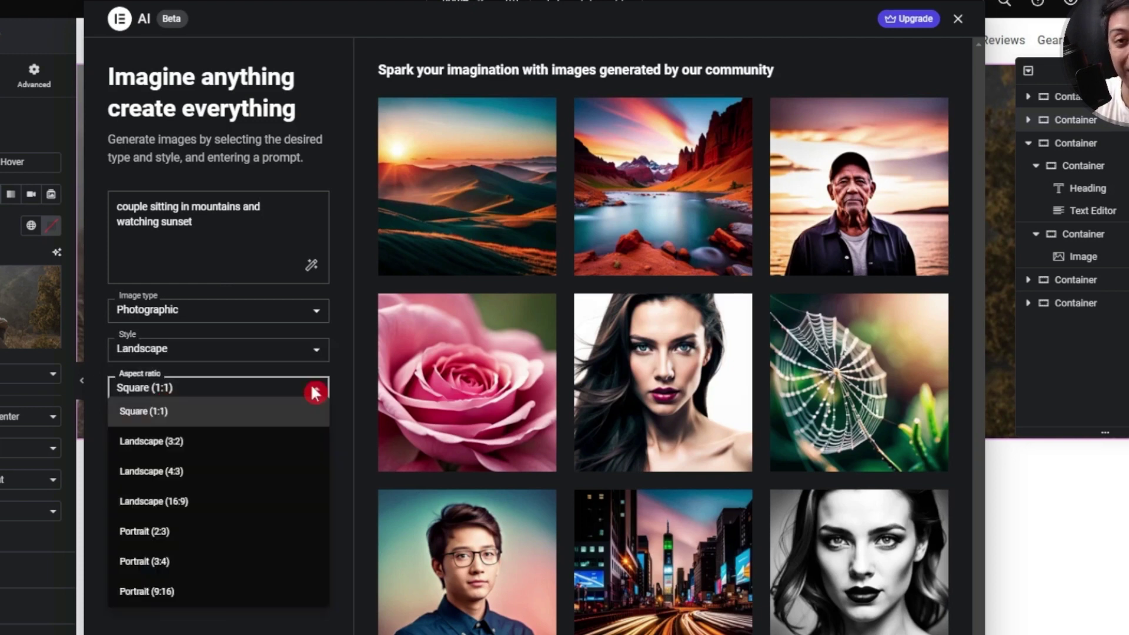
{"action": "left_click", "coordinate": [191, 505]}
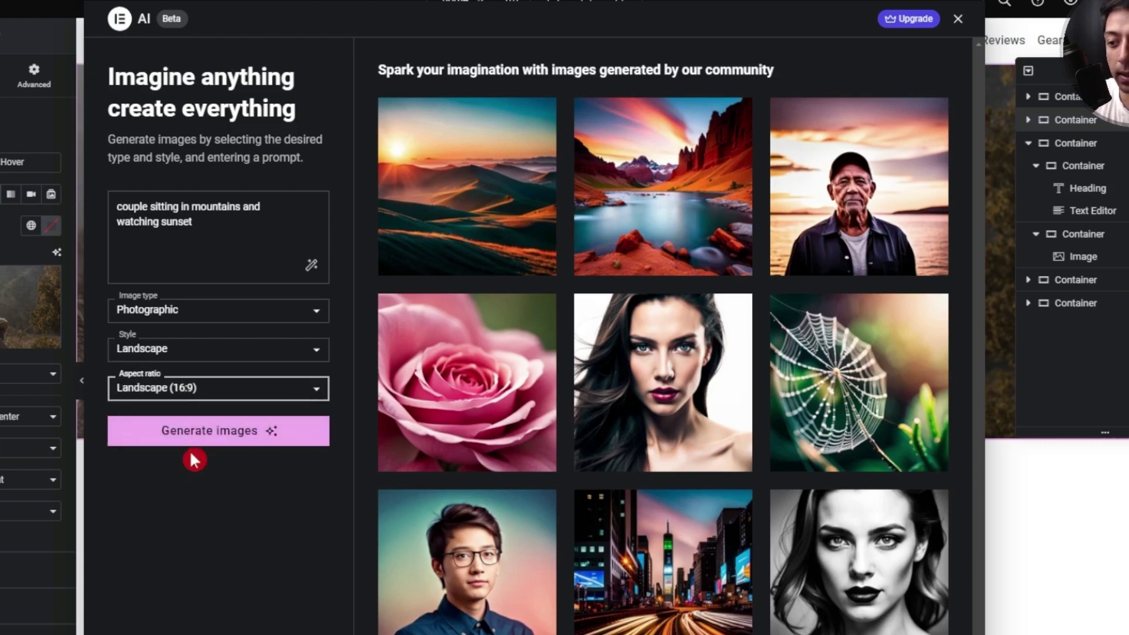
{"action": "left_click", "coordinate": [191, 438]}
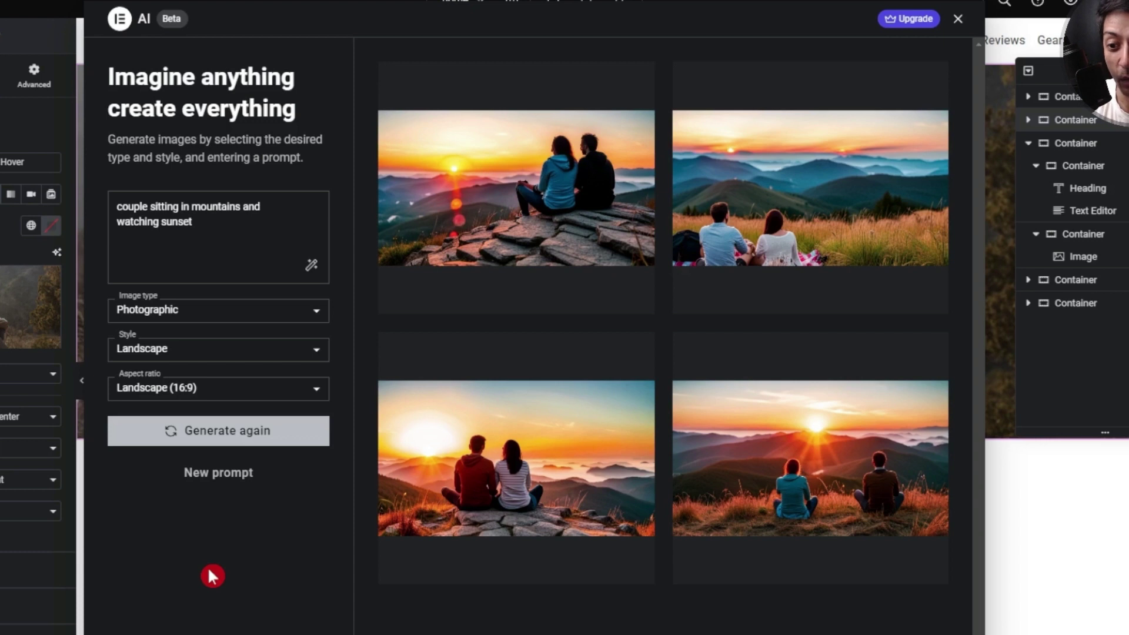
- Open the generated photo of the couple on rocks at sunset for further AI editing
{"action": "mouse_move", "coordinate": [496, 294]}
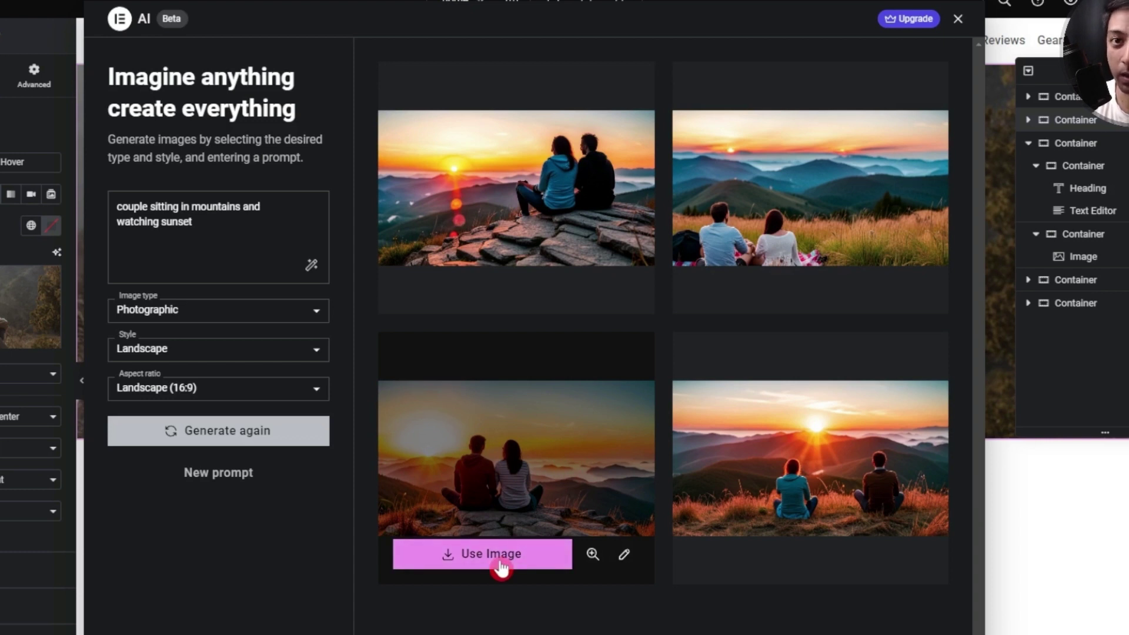
{"action": "left_click", "coordinate": [626, 559]}
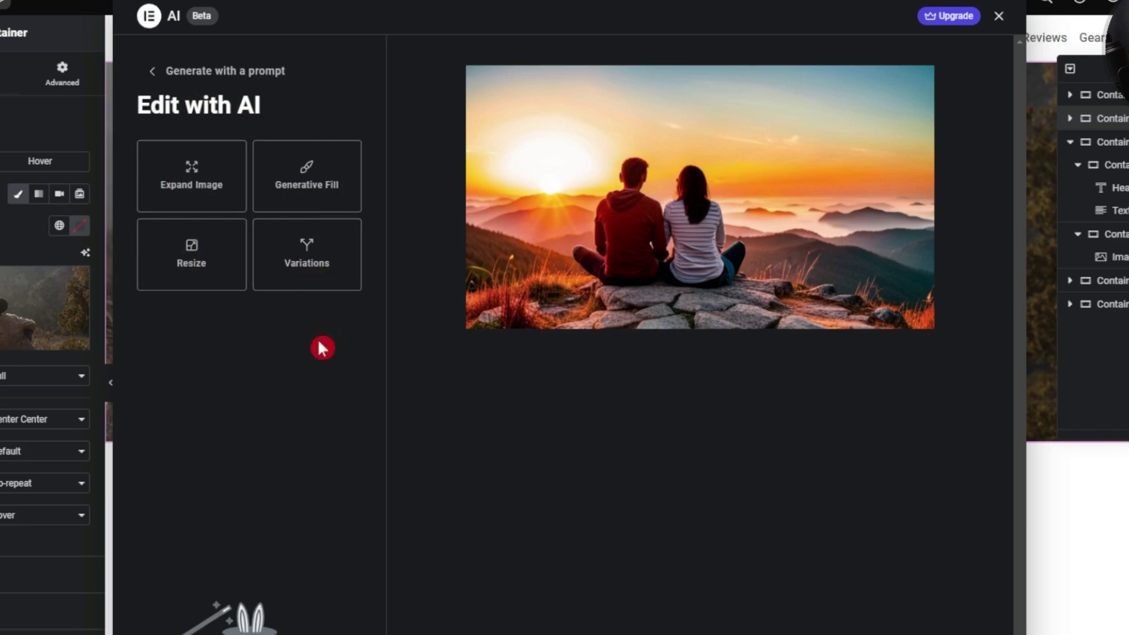
- Try expanding the couple image with the original shrunk below 0.9, then return to the image generator
{"action": "left_click", "coordinate": [213, 180]}
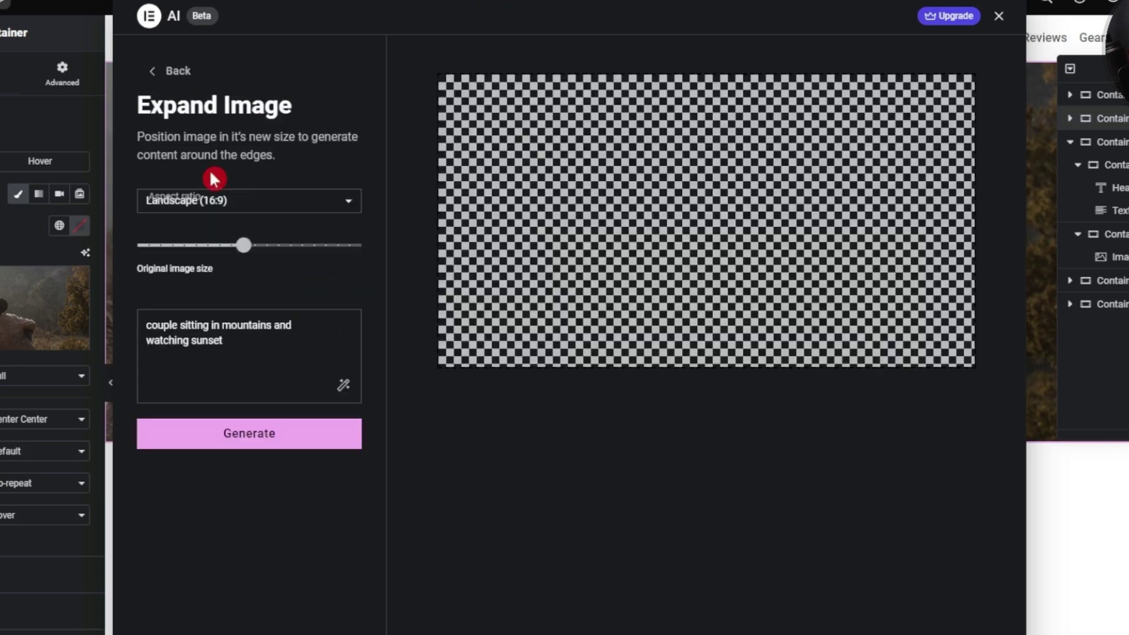
{"action": "left_click_drag", "start_coordinate": [243, 245], "coordinate": [227, 257]}
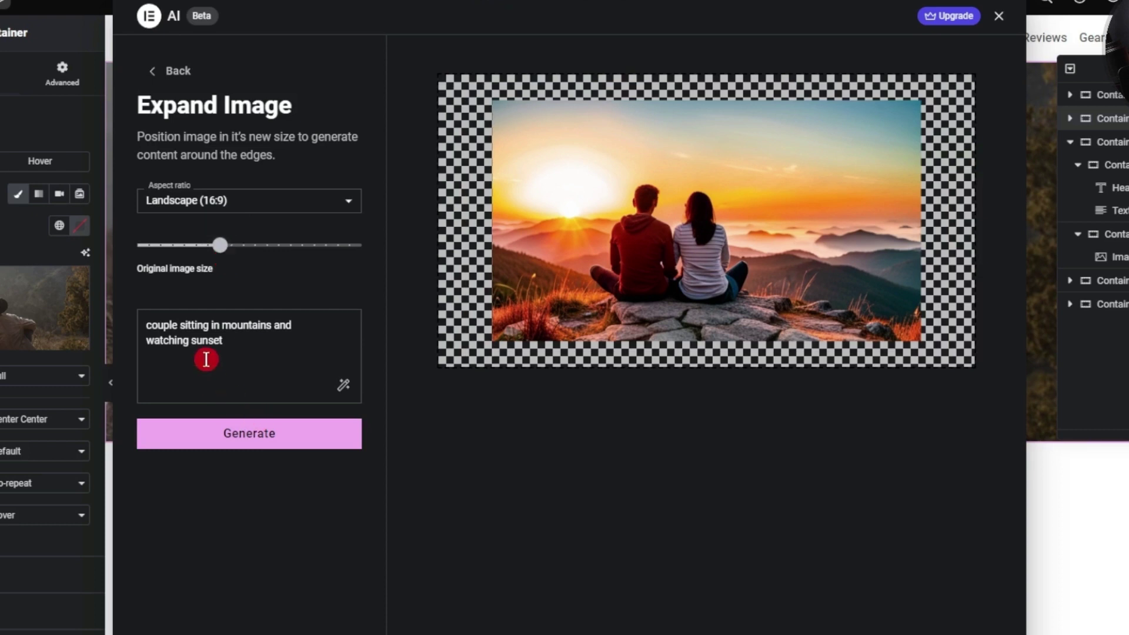
{"action": "key", "text": "Left"}
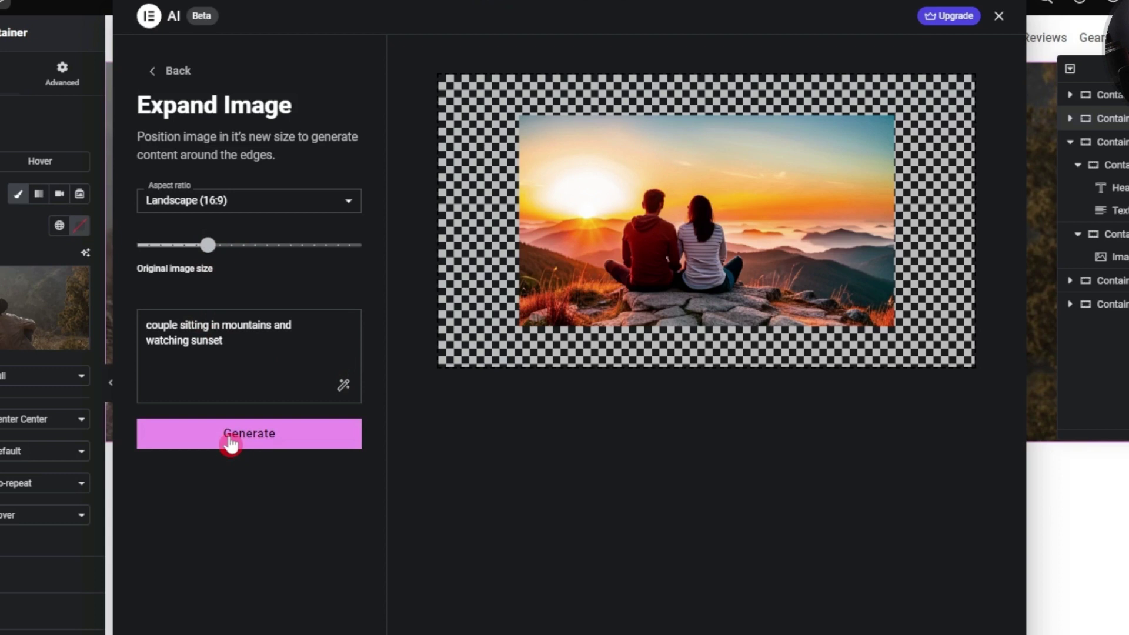
{"action": "left_click", "coordinate": [231, 445]}
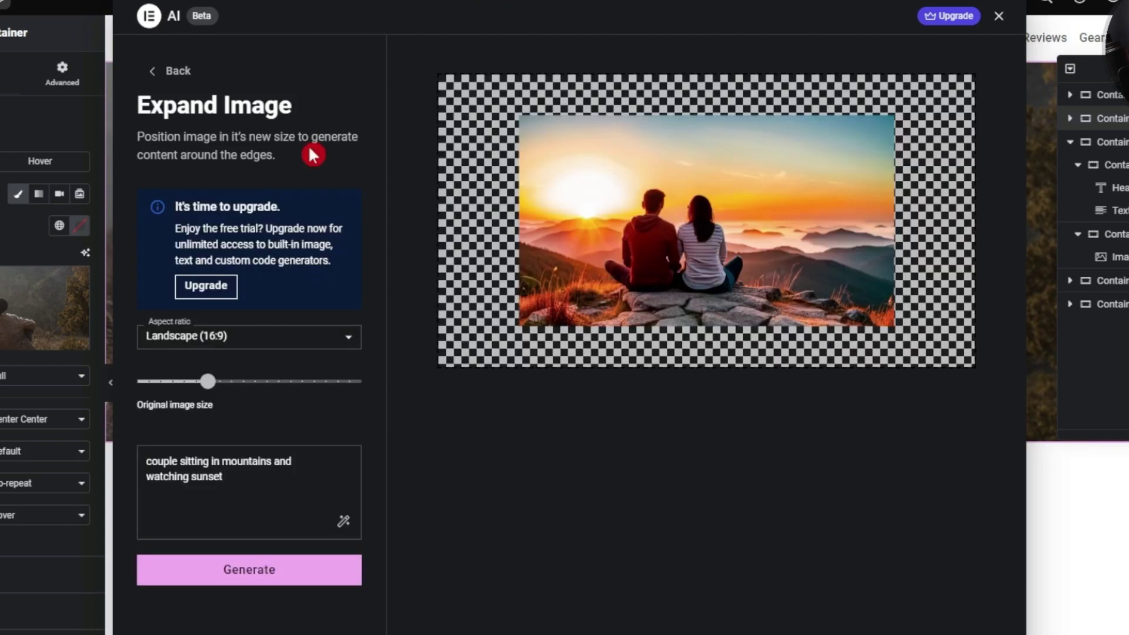
{"action": "left_click", "coordinate": [158, 73]}
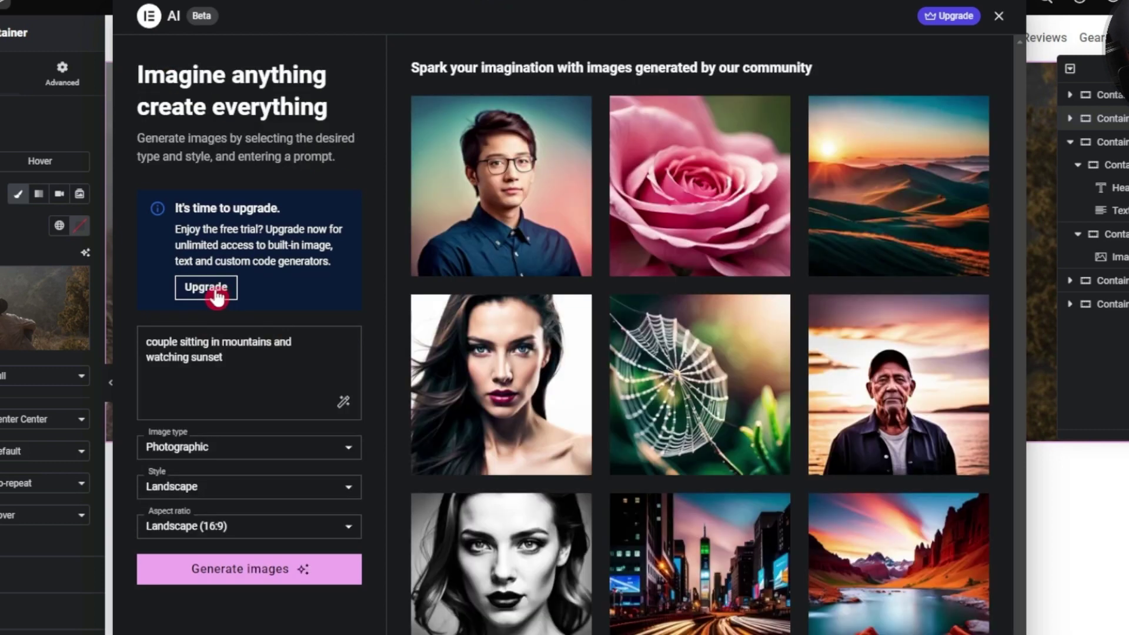
- View the Elementor AI upgrade plans
{"action": "left_click", "coordinate": [216, 293]}
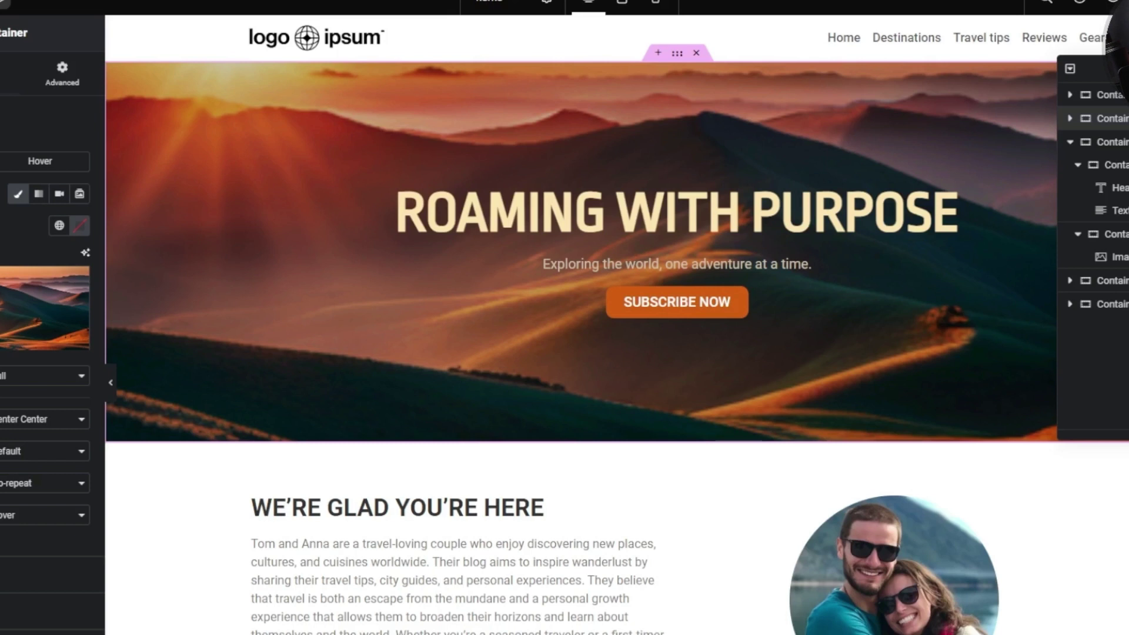
- Select the hero container and start a prompt-based AI image for its background
{"action": "left_click", "coordinate": [322, 178]}
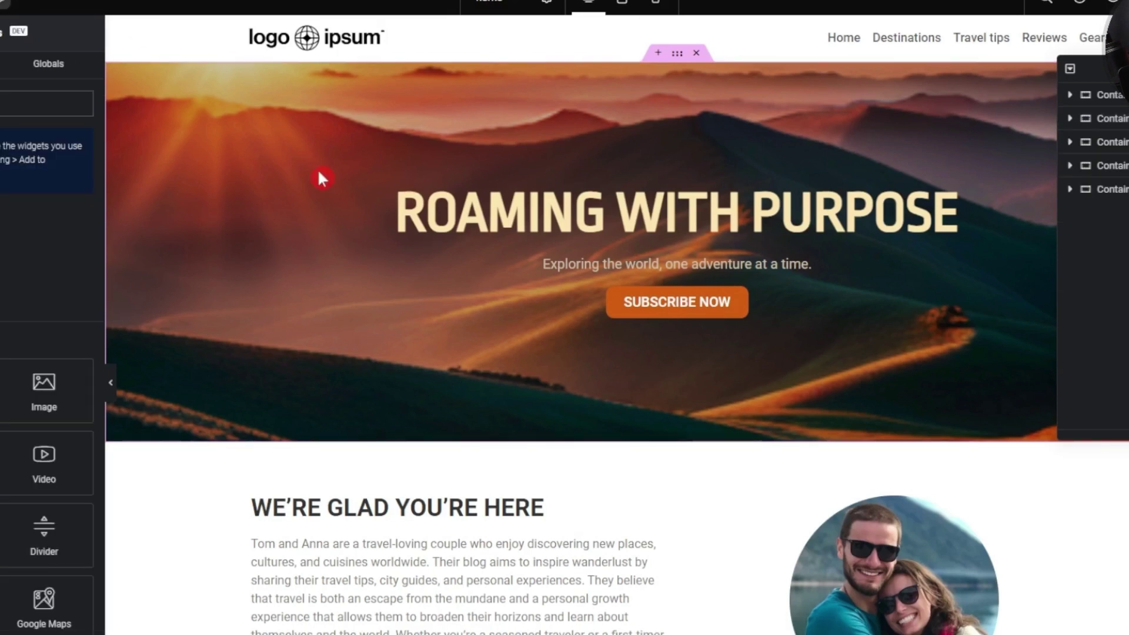
{"action": "left_click", "coordinate": [682, 59]}
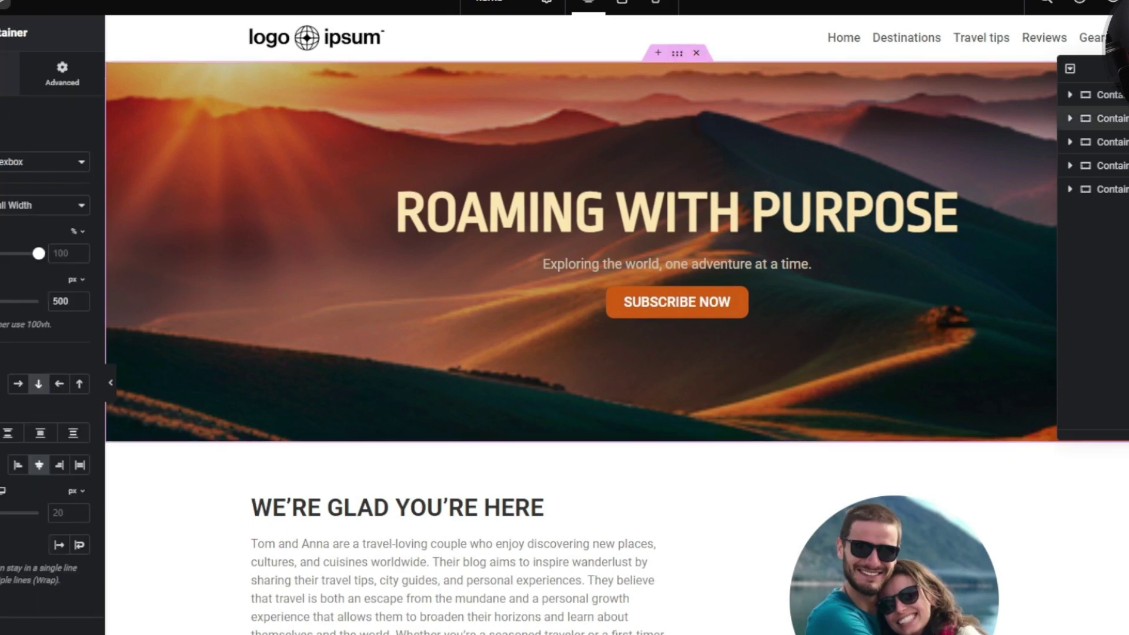
{"action": "left_click", "coordinate": [10, 73]}
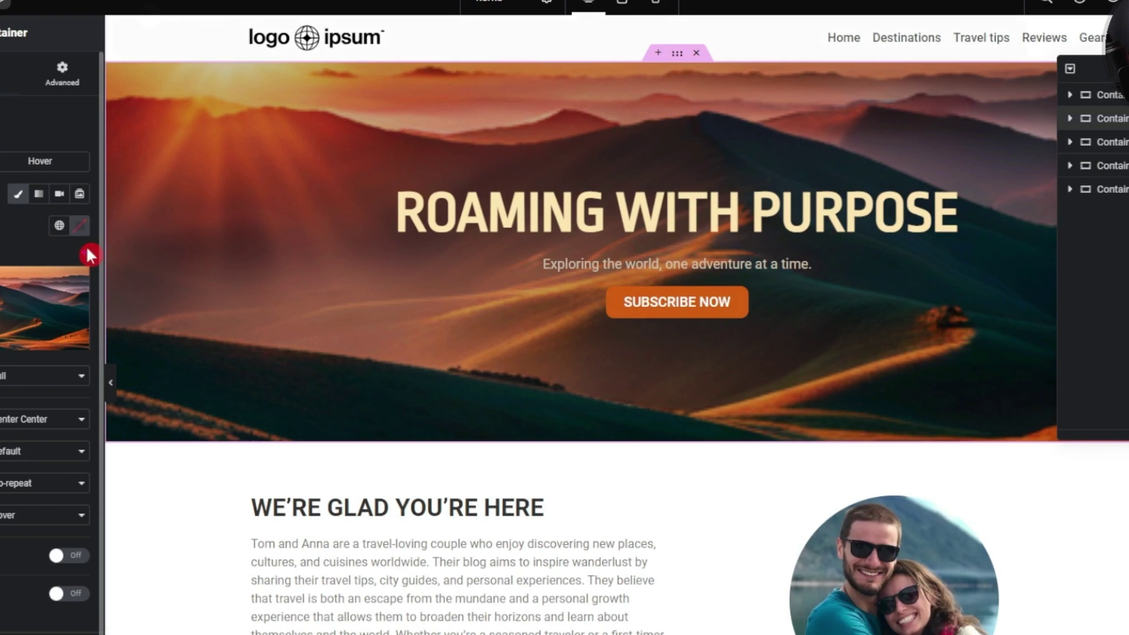
{"action": "left_click", "coordinate": [86, 252]}
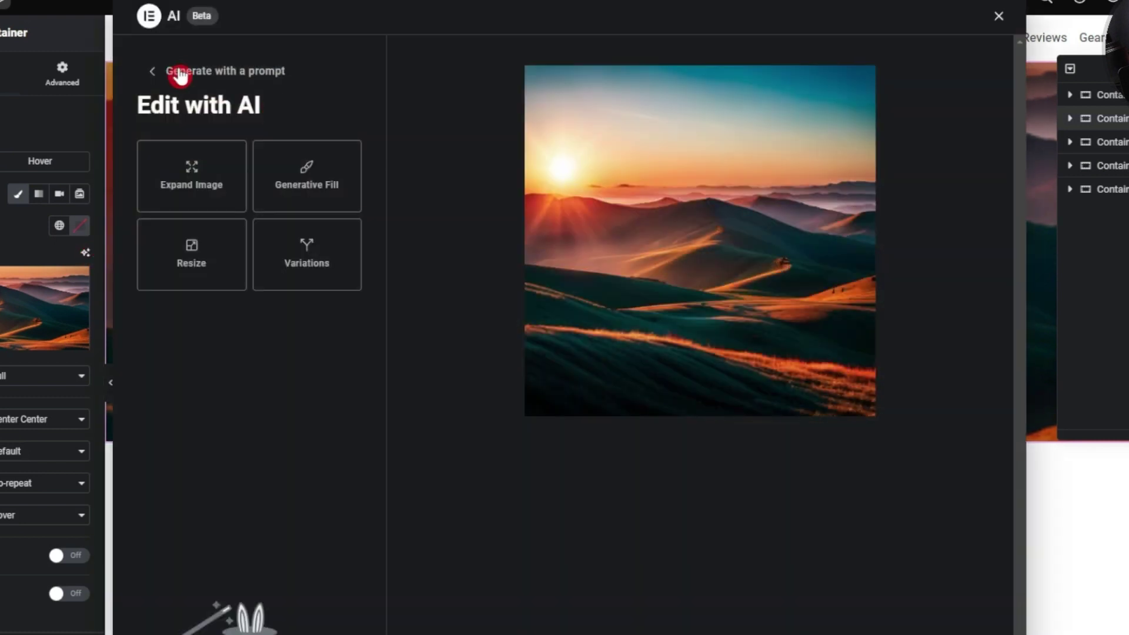
{"action": "left_click", "coordinate": [180, 75]}
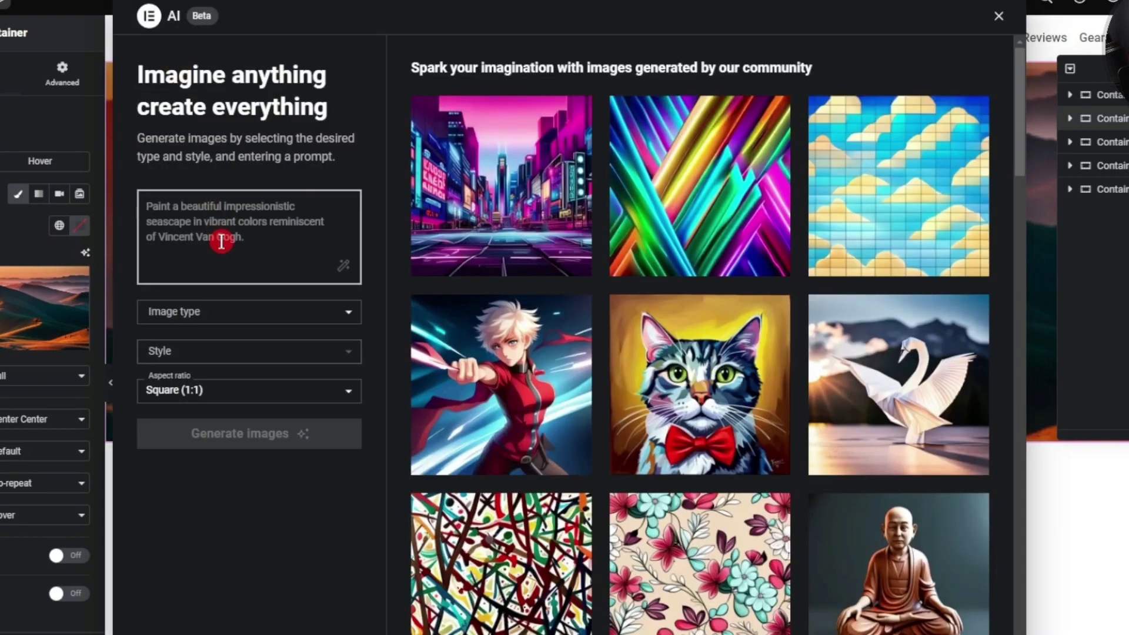
- Generate Photographic Landscape images from 'couple sitting in mountain and watching sunset'
{"action": "type", "text": "couple sitting in mountain and watching sunset"}
{"action": "left_click", "coordinate": [248, 311]}
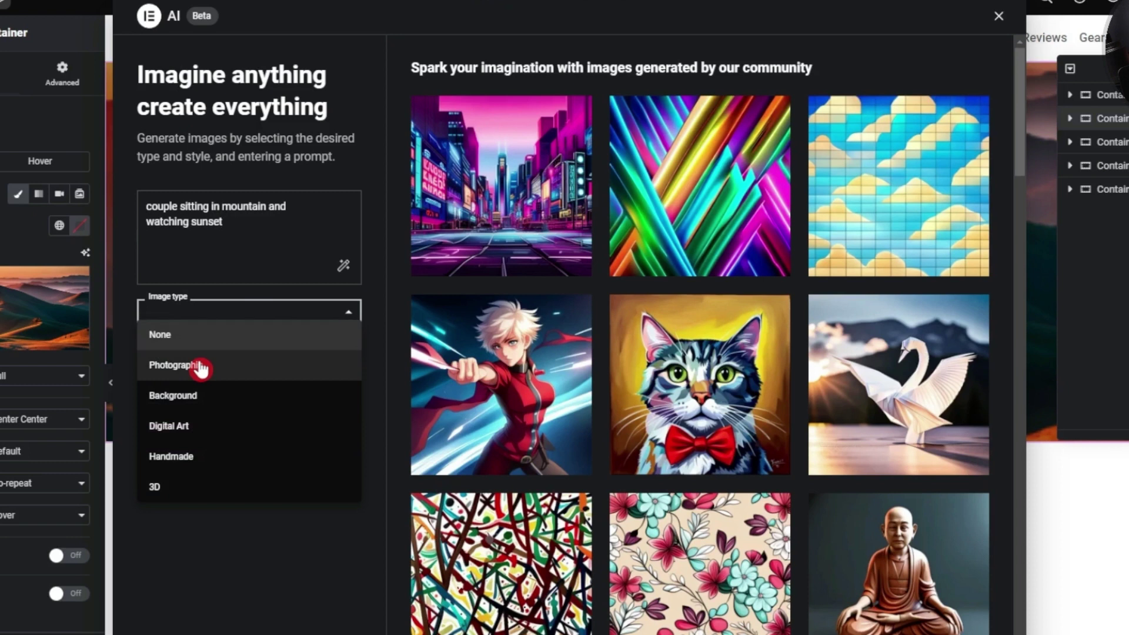
{"action": "left_click", "coordinate": [199, 365]}
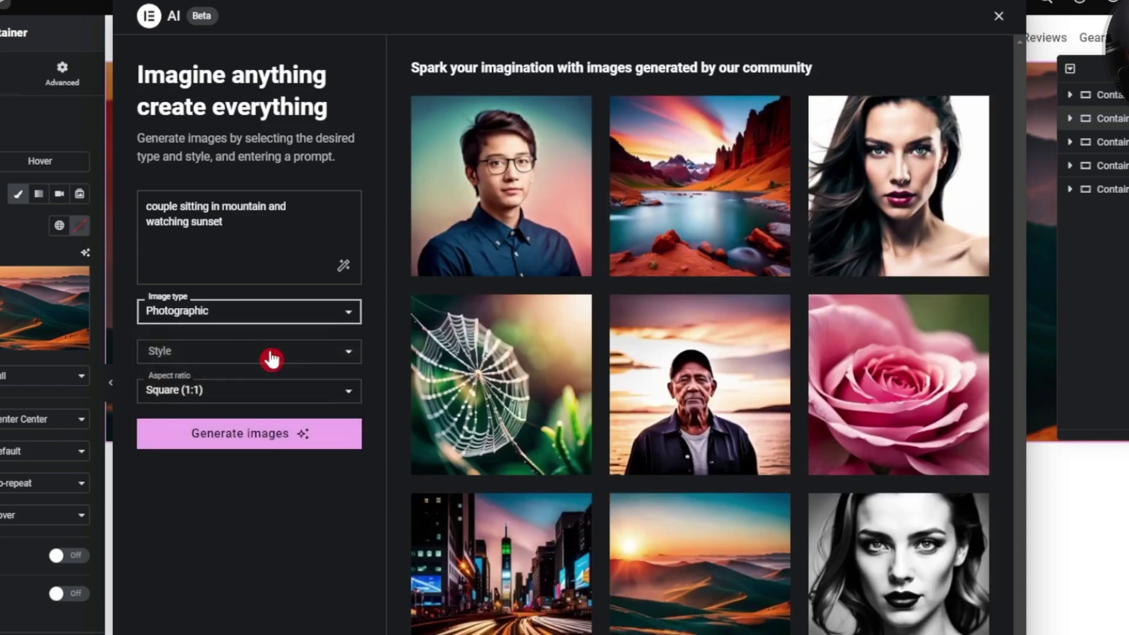
{"action": "left_click", "coordinate": [354, 352]}
{"action": "left_click", "coordinate": [207, 402]}
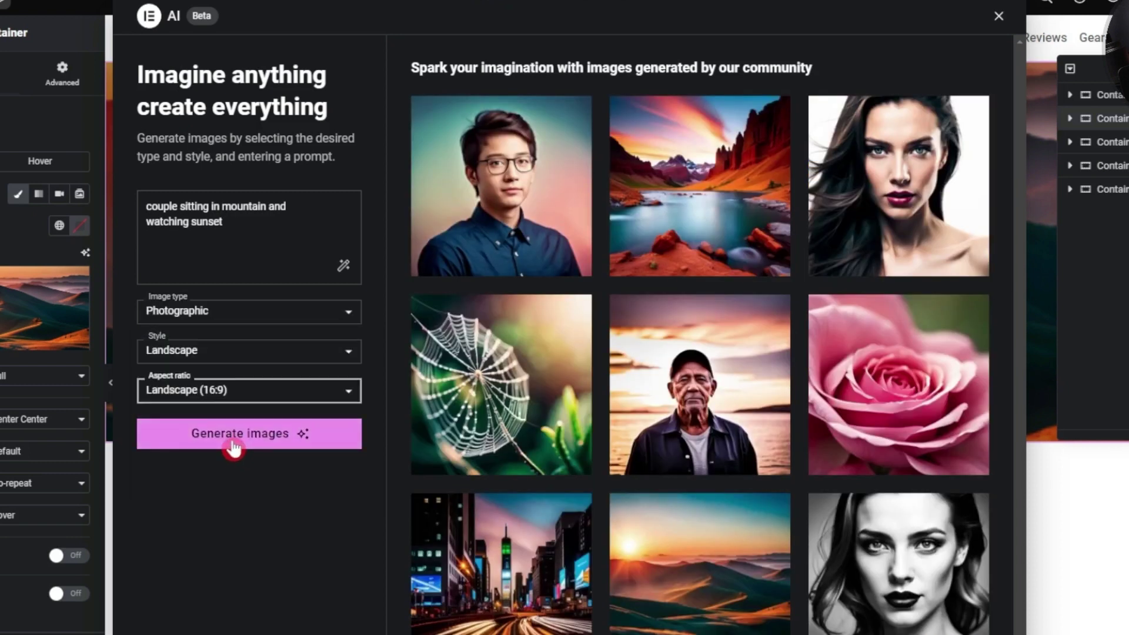
{"action": "left_click", "coordinate": [236, 444]}
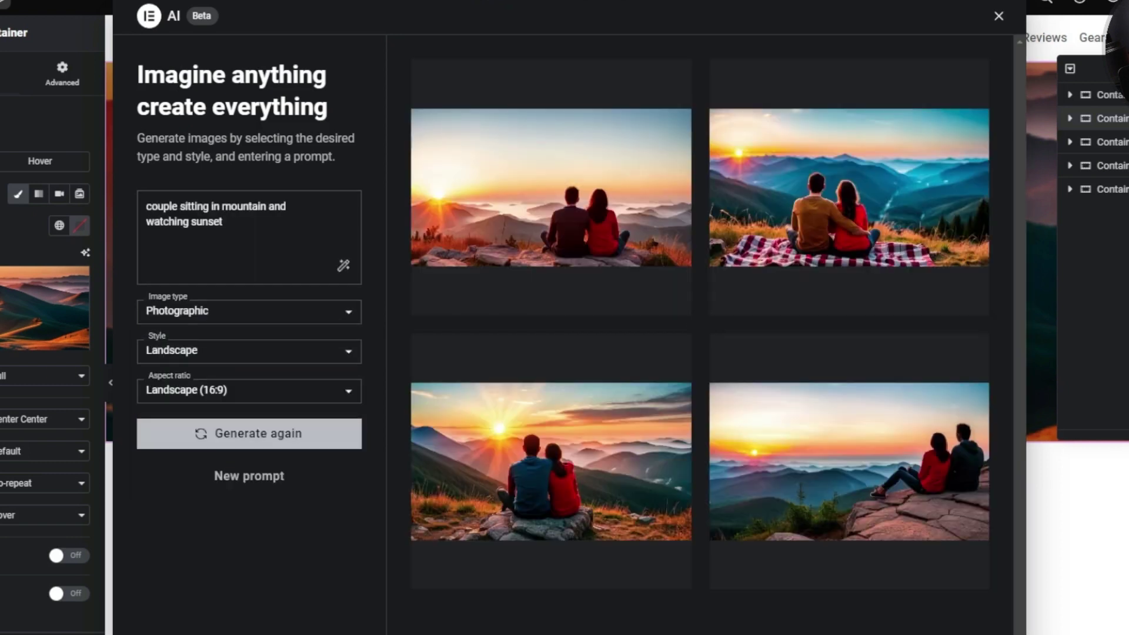
{"action": "mouse_move", "coordinate": [604, 178]}
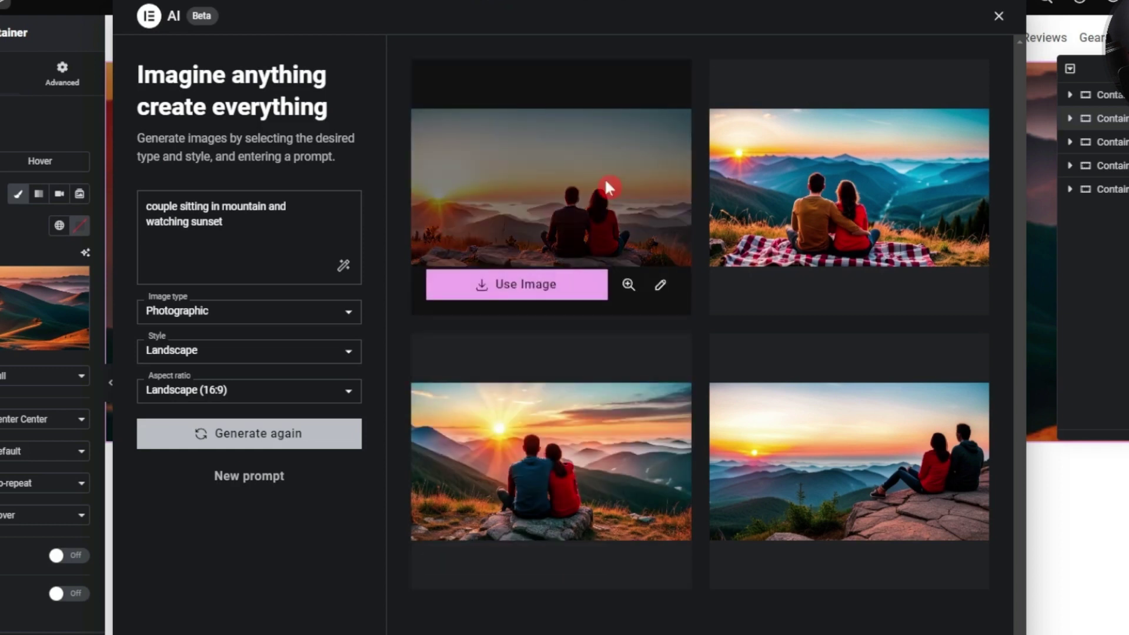
{"action": "mouse_move", "coordinate": [642, 458]}
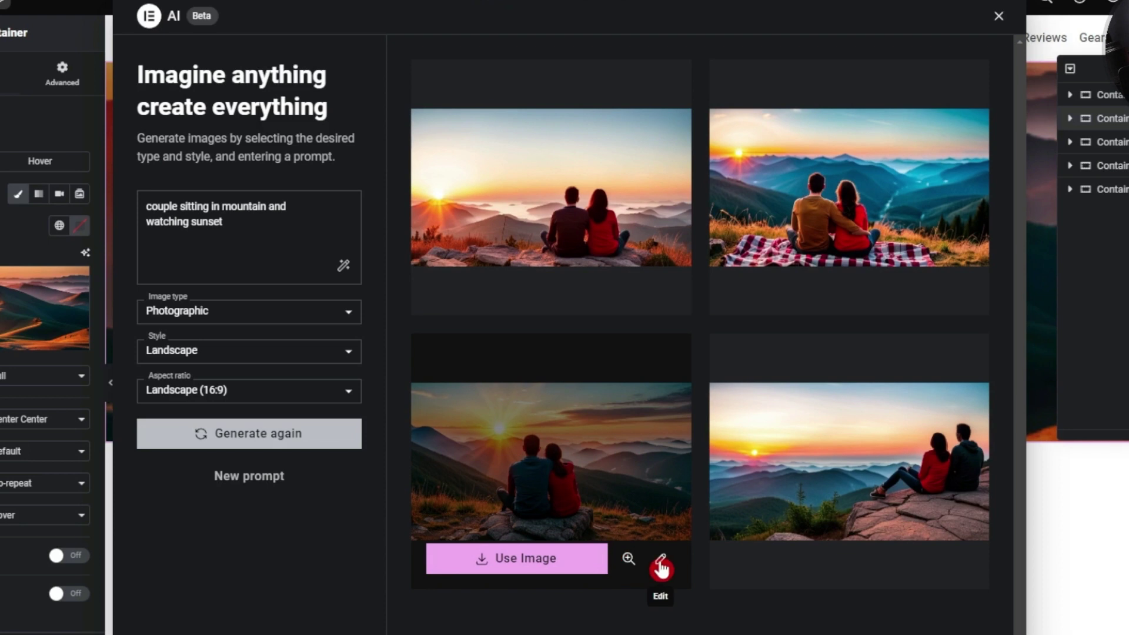
- Make the bottom-left couple photo the hero background and generate expansions at 0.7 scale
{"action": "left_click", "coordinate": [508, 569]}
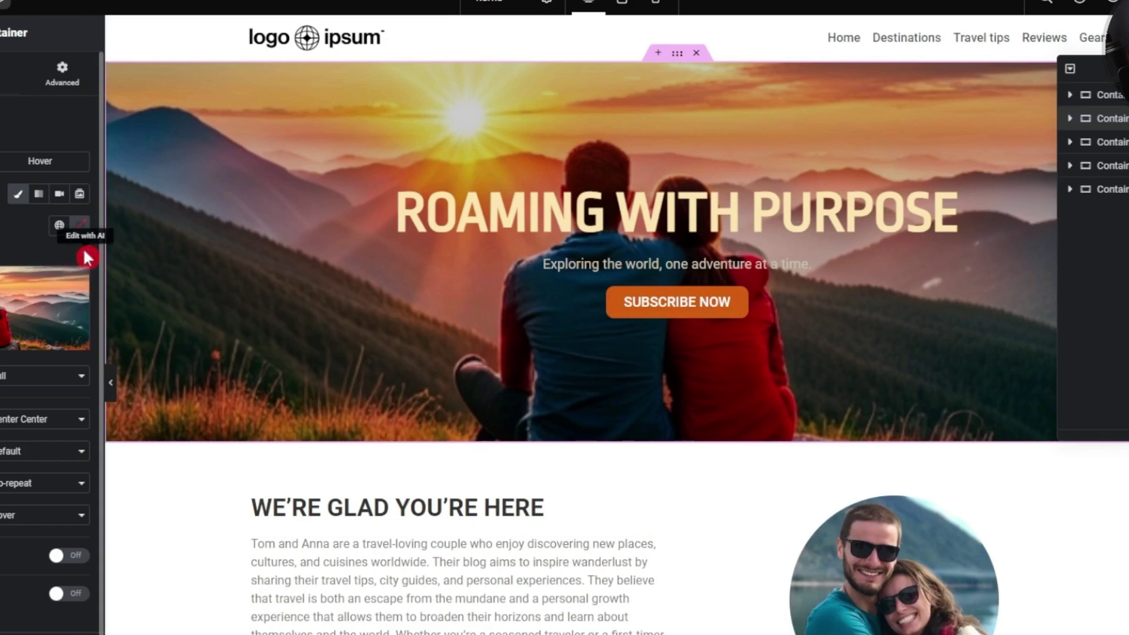
{"action": "left_click", "coordinate": [85, 252]}
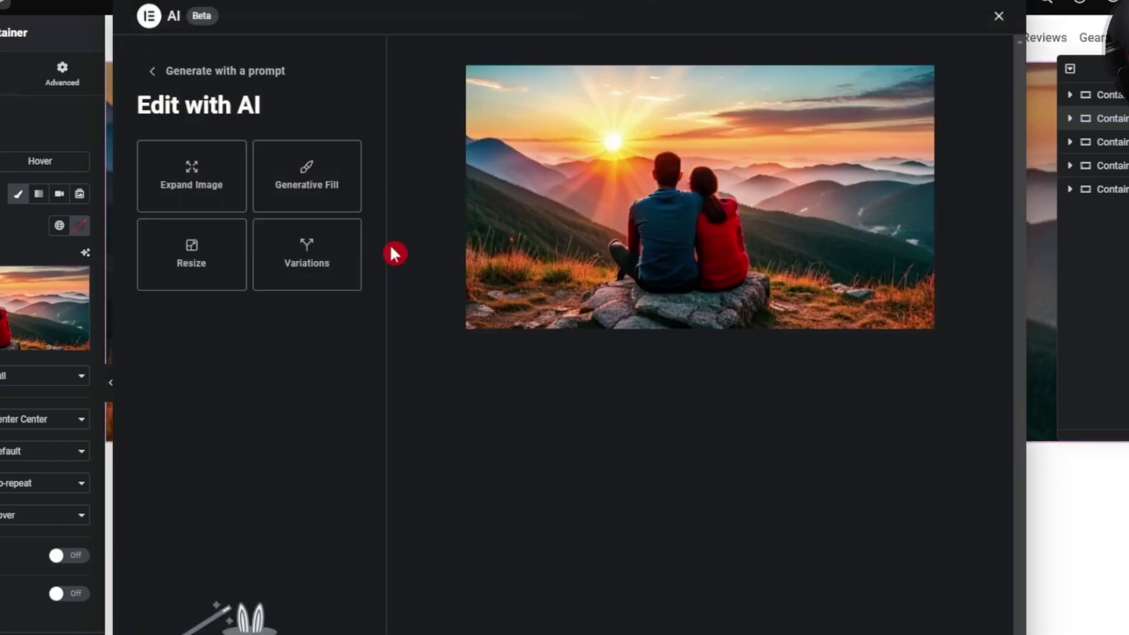
{"action": "left_click", "coordinate": [184, 181]}
{"action": "left_click_drag", "start_coordinate": [239, 252], "coordinate": [210, 251]}
{"action": "left_click", "coordinate": [222, 404]}
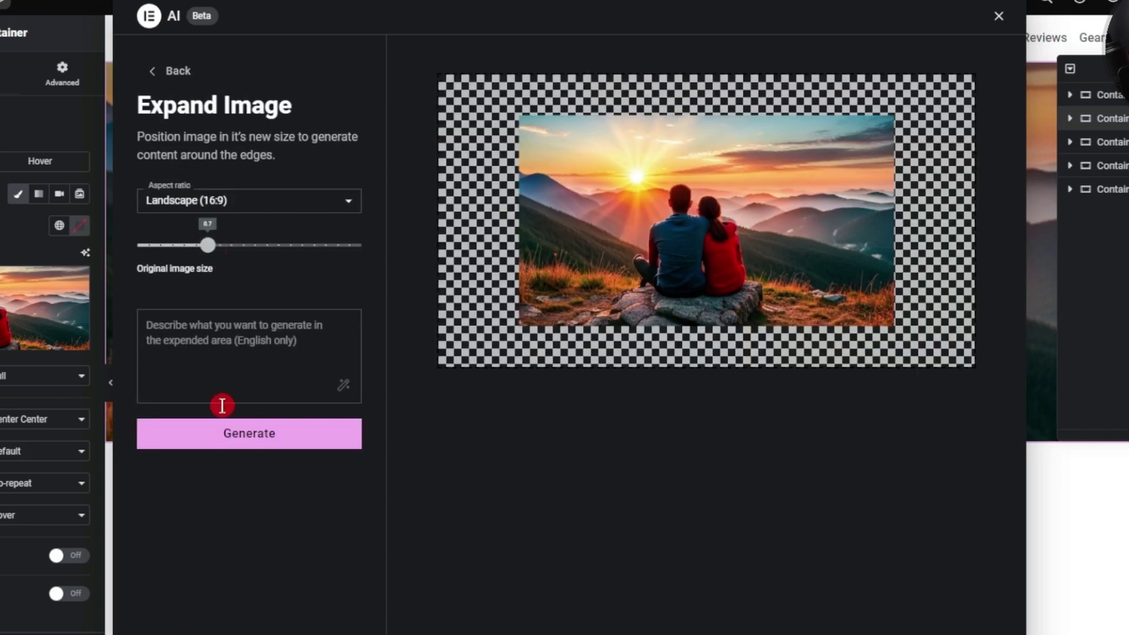
{"action": "left_click", "coordinate": [257, 434]}
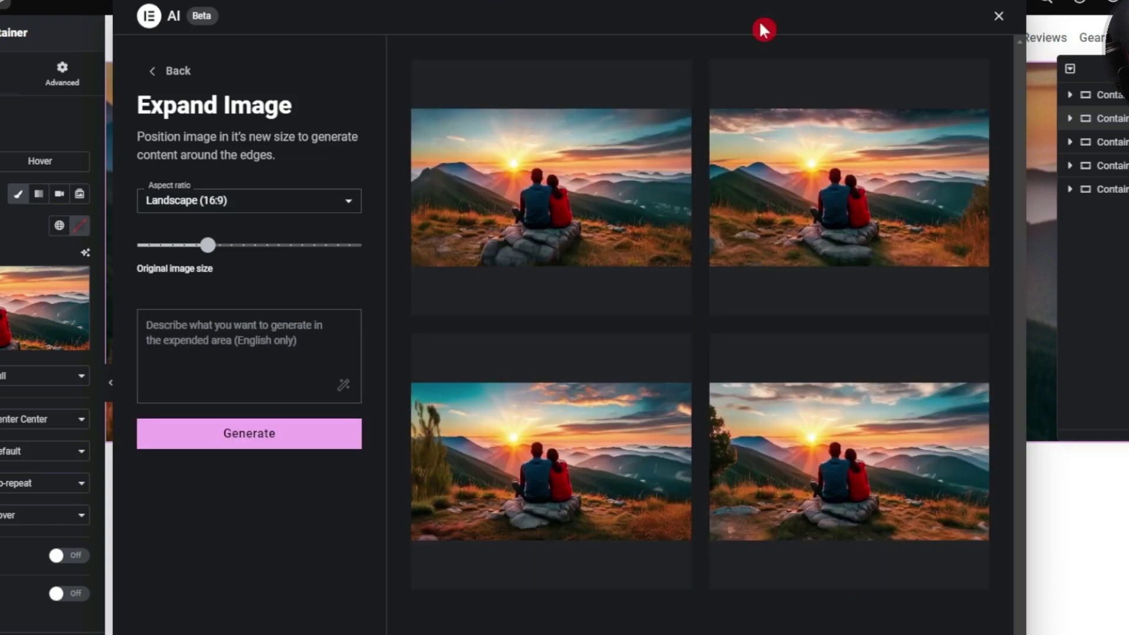
- Apply the top-left expanded image as the hero background
{"action": "mouse_move", "coordinate": [792, 301]}
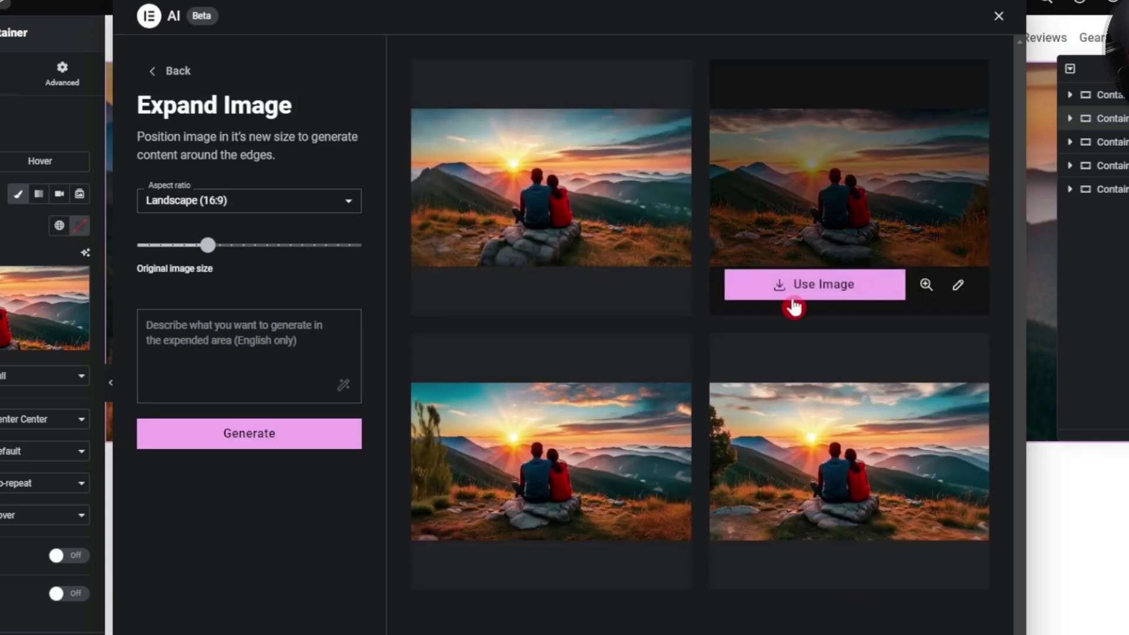
{"action": "mouse_move", "coordinate": [560, 227]}
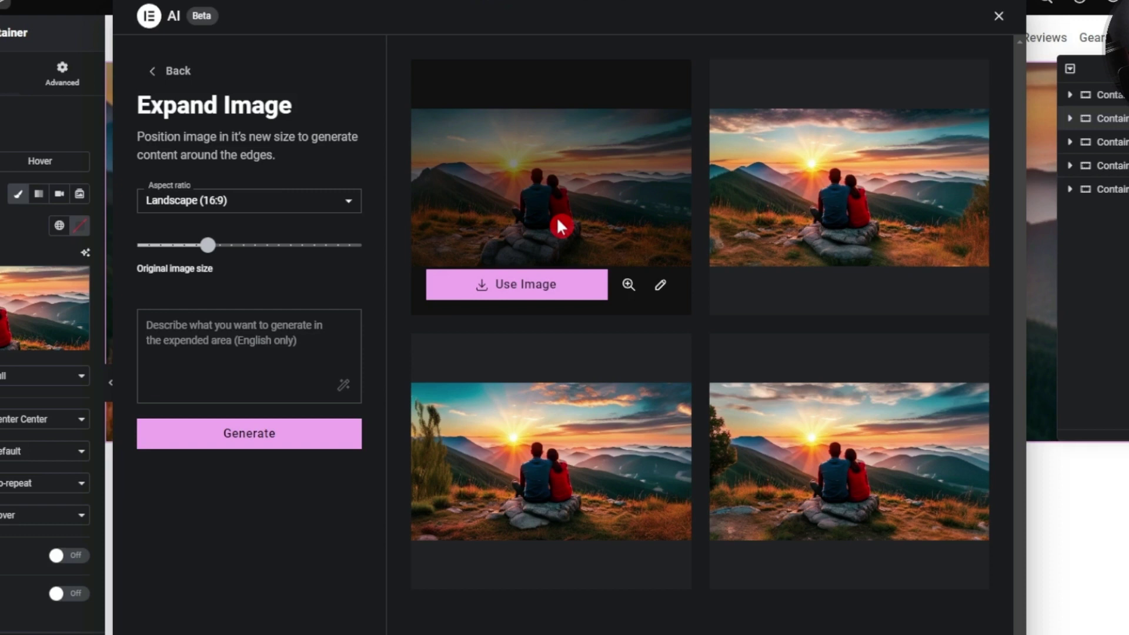
{"action": "mouse_move", "coordinate": [536, 460]}
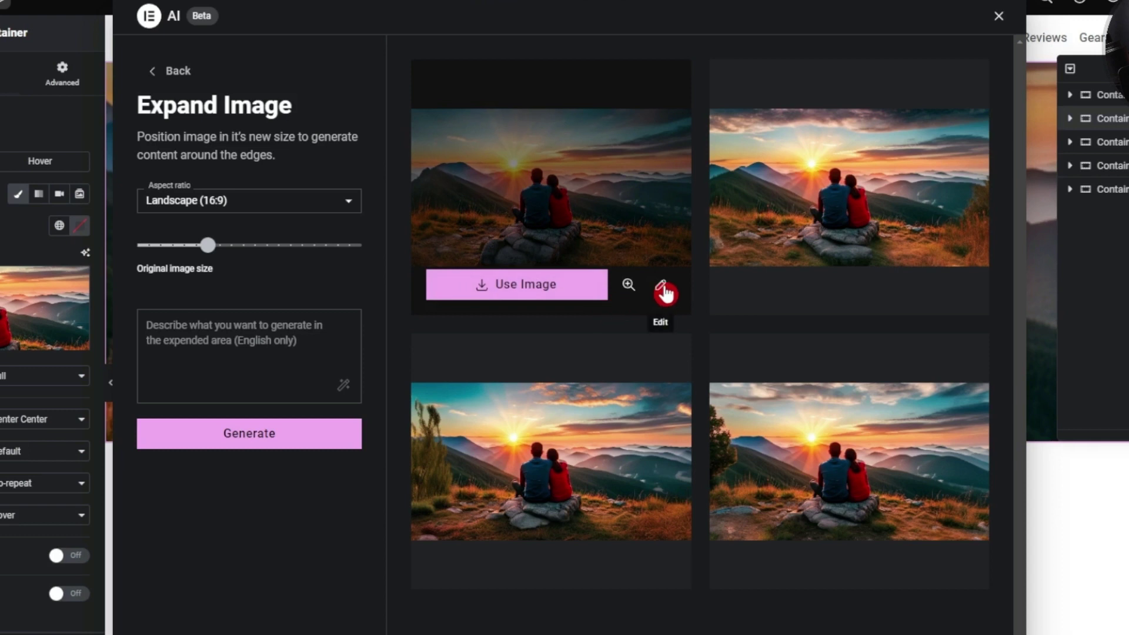
{"action": "left_click", "coordinate": [552, 288]}
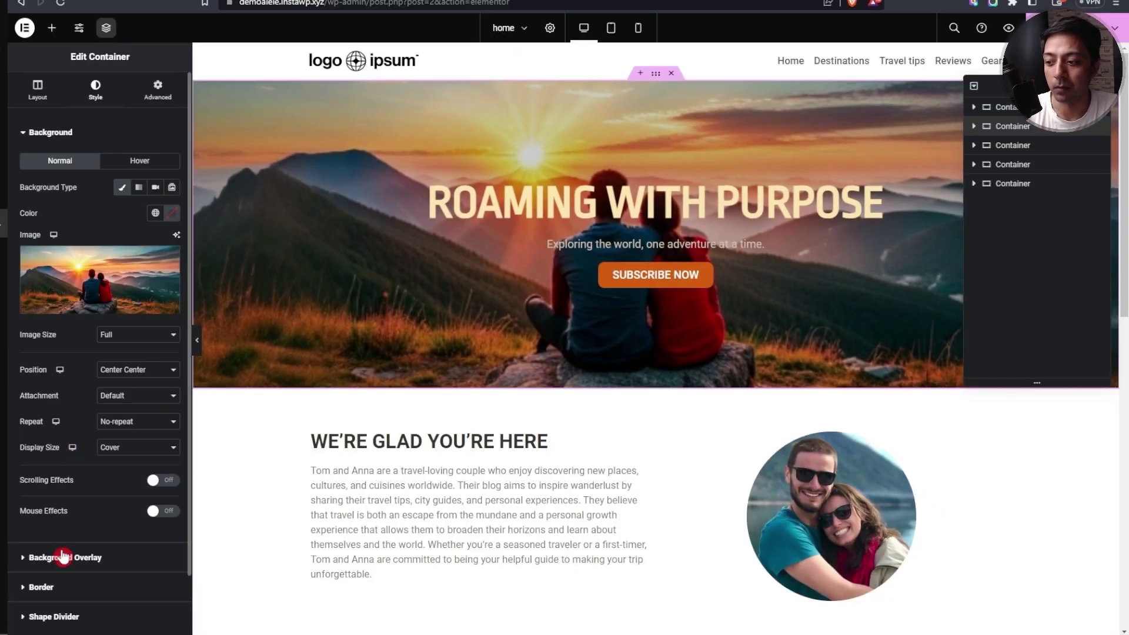
- Raise the hero's background overlay opacity from 0.2 to 0.53
{"action": "left_click", "coordinate": [63, 557]}
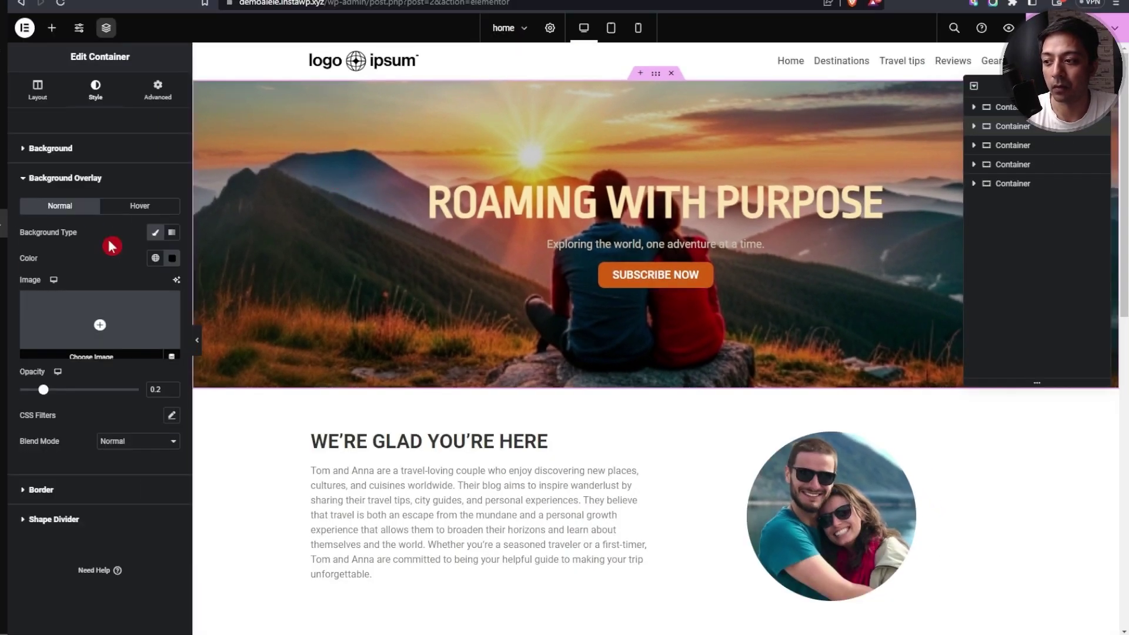
{"action": "left_click_drag", "start_coordinate": [43, 389], "coordinate": [82, 389]}
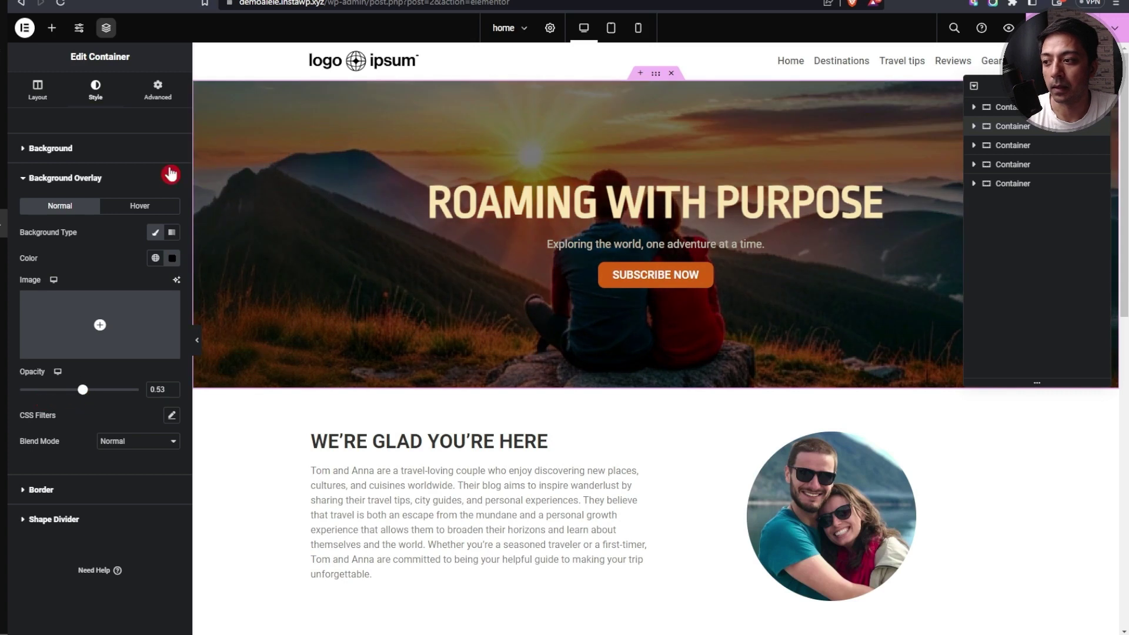
{"action": "left_click", "coordinate": [95, 157]}
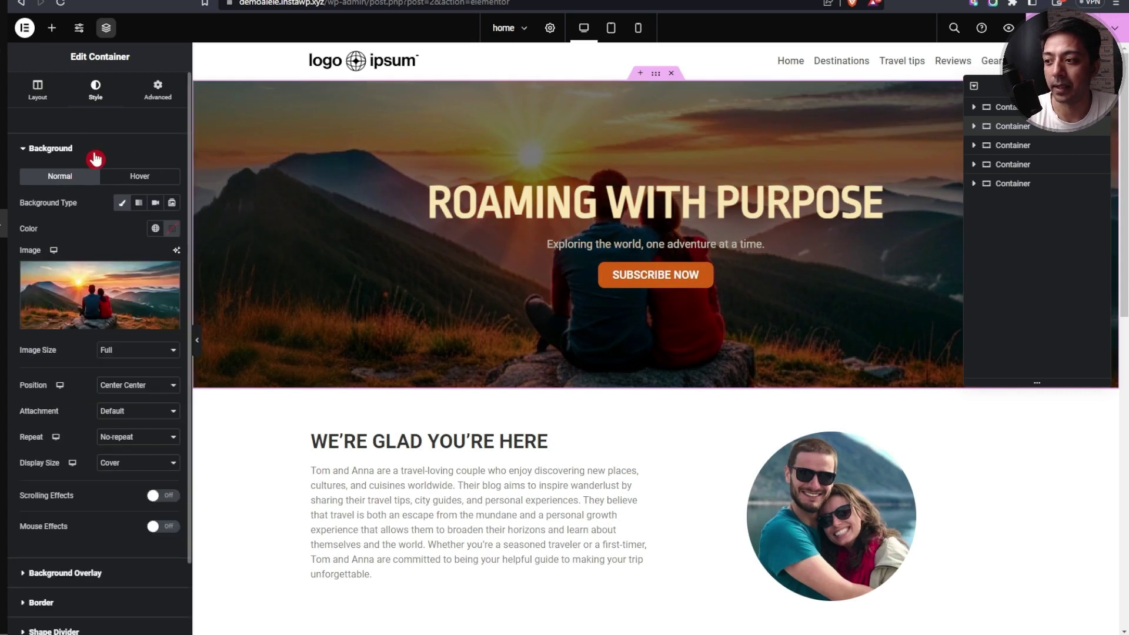
- Generative-fill two marked sky areas of the hero background with 'add hot air balloons'
{"action": "left_click", "coordinate": [175, 251]}
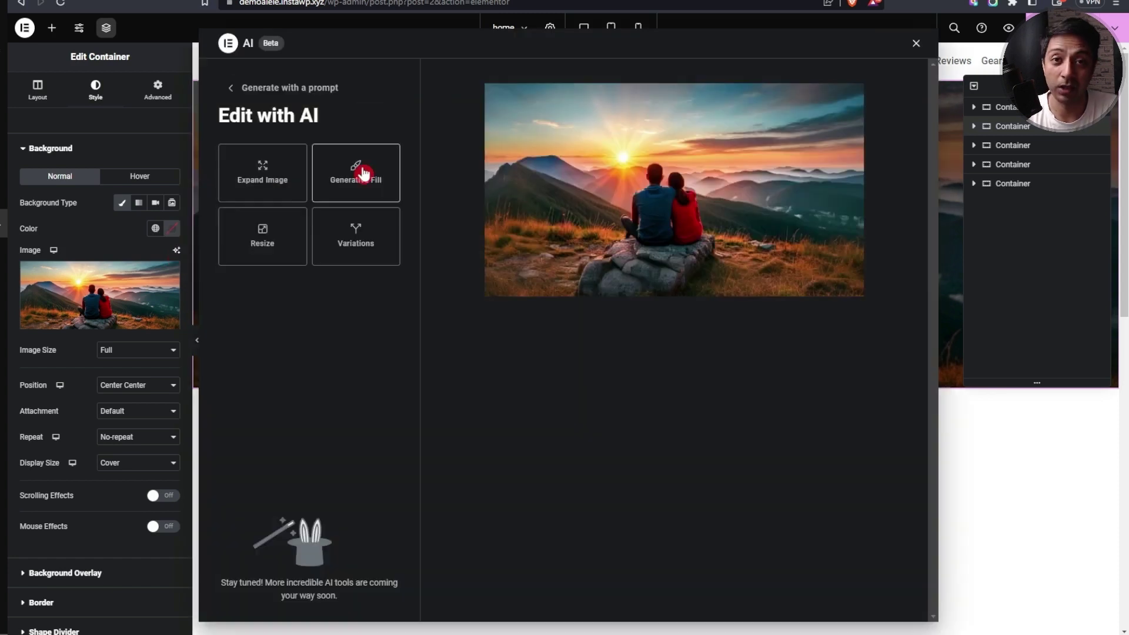
{"action": "left_click", "coordinate": [363, 174]}
{"action": "type", "text": "add hot air balloons"}
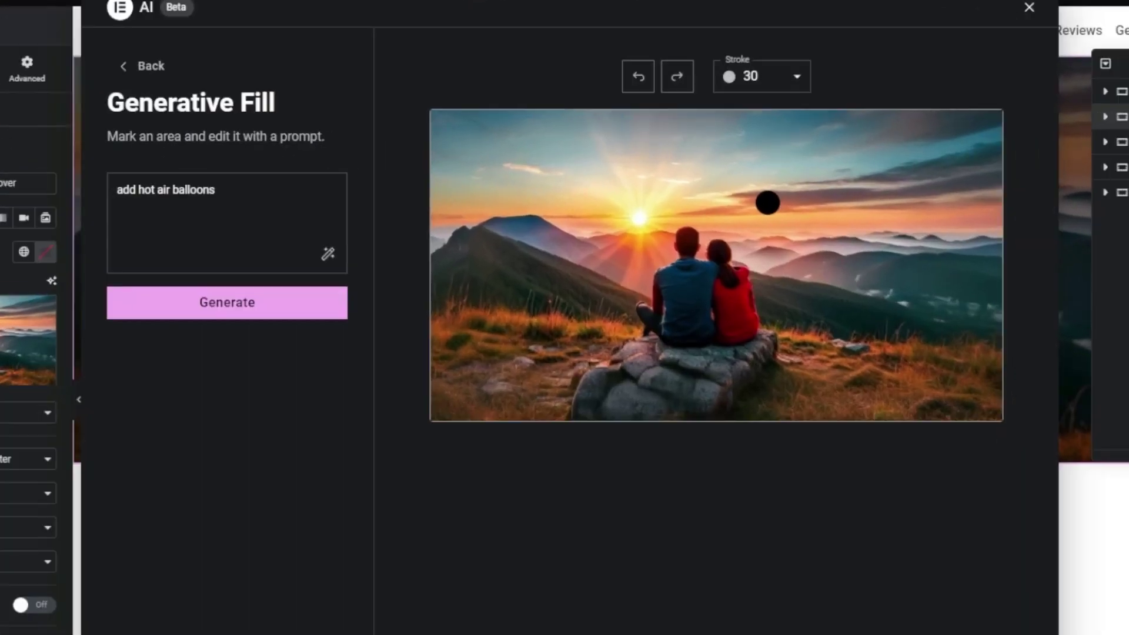
{"action": "mouse_move", "coordinate": [756, 217]}
{"action": "left_mouse_down"}
{"action": "mouse_move", "coordinate": [751, 159]}
{"action": "mouse_move", "coordinate": [775, 178]}
{"action": "mouse_move", "coordinate": [776, 221]}
{"action": "left_mouse_up"}
{"action": "mouse_move", "coordinate": [572, 231]}
{"action": "left_mouse_down"}
{"action": "mouse_move", "coordinate": [550, 160]}
{"action": "mouse_move", "coordinate": [576, 171]}
{"action": "mouse_move", "coordinate": [584, 226]}
{"action": "left_mouse_up"}
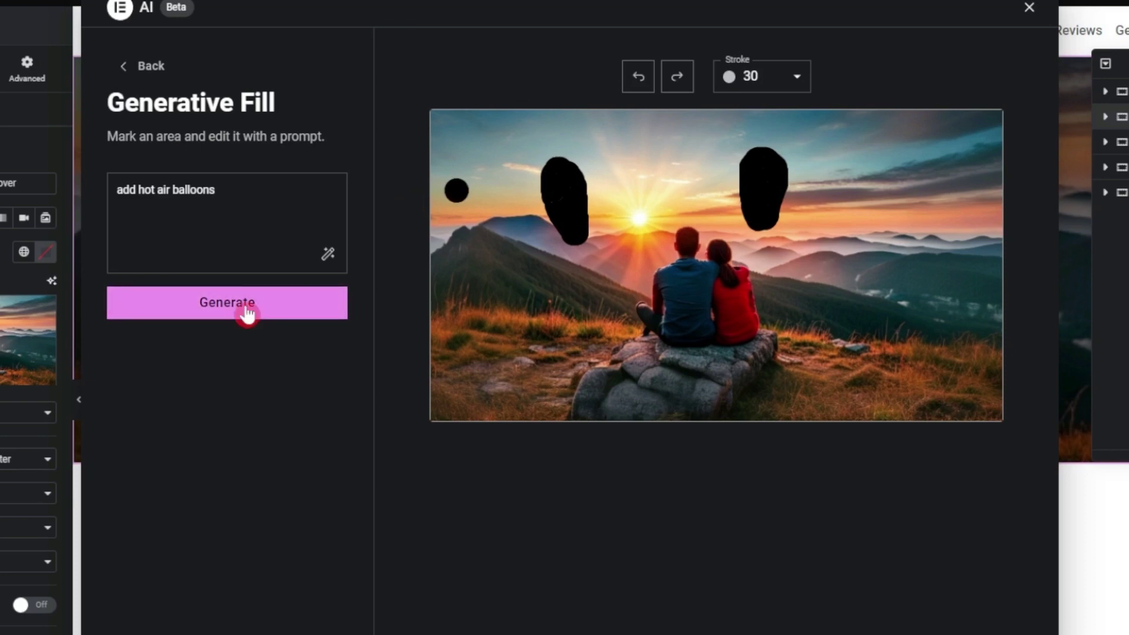
{"action": "left_click", "coordinate": [220, 301]}
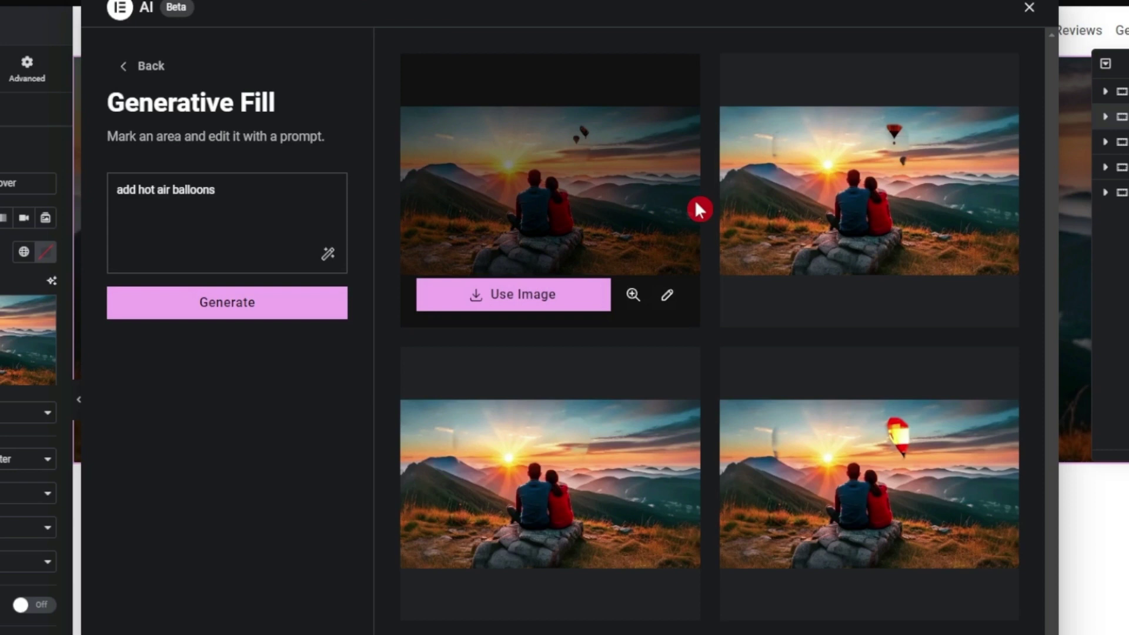
{"action": "mouse_move", "coordinate": [856, 150]}
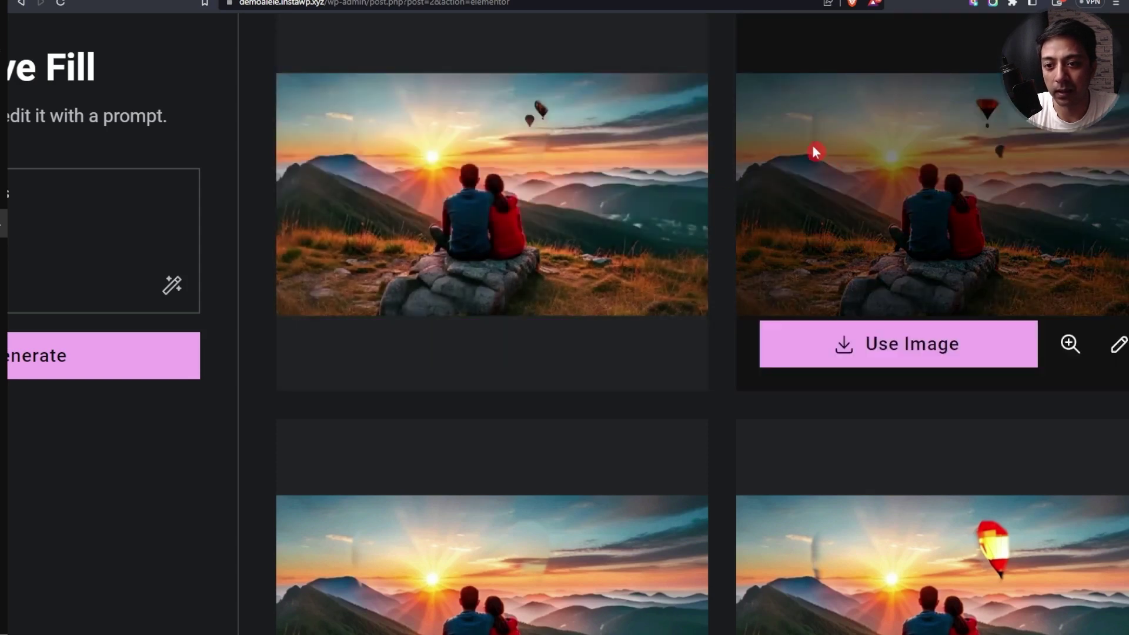
{"action": "scroll", "coordinate": [888, 192], "scroll_direction": "down", "scroll_amount": 5}
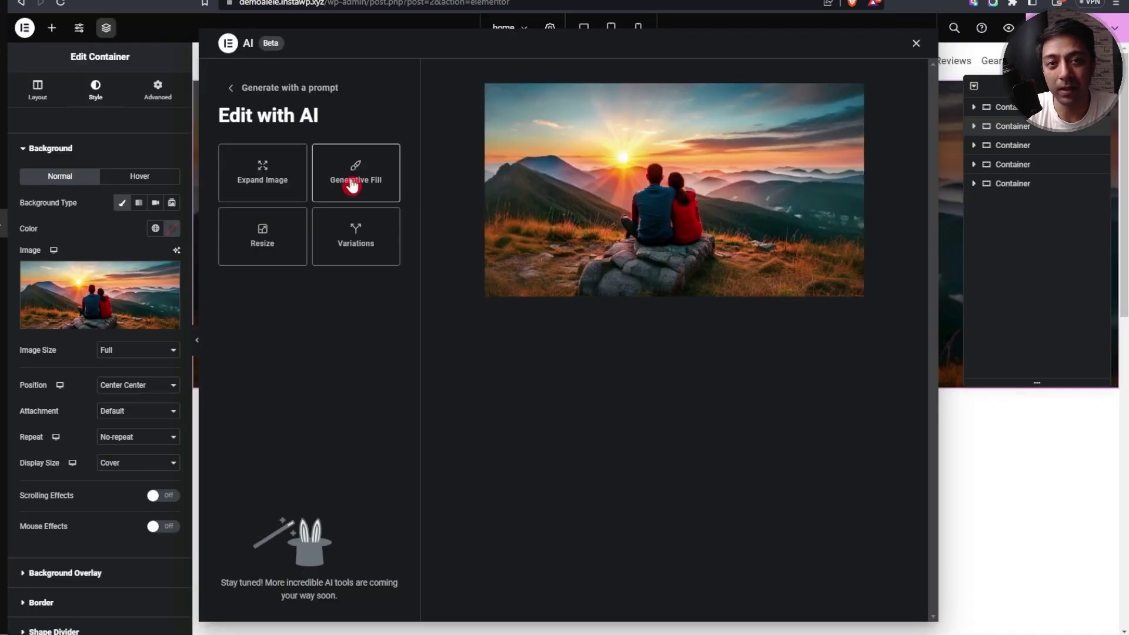
- Regenerate the balloon fill in the marked sky, then discard it for the main edit options
{"action": "left_click", "coordinate": [351, 184]}
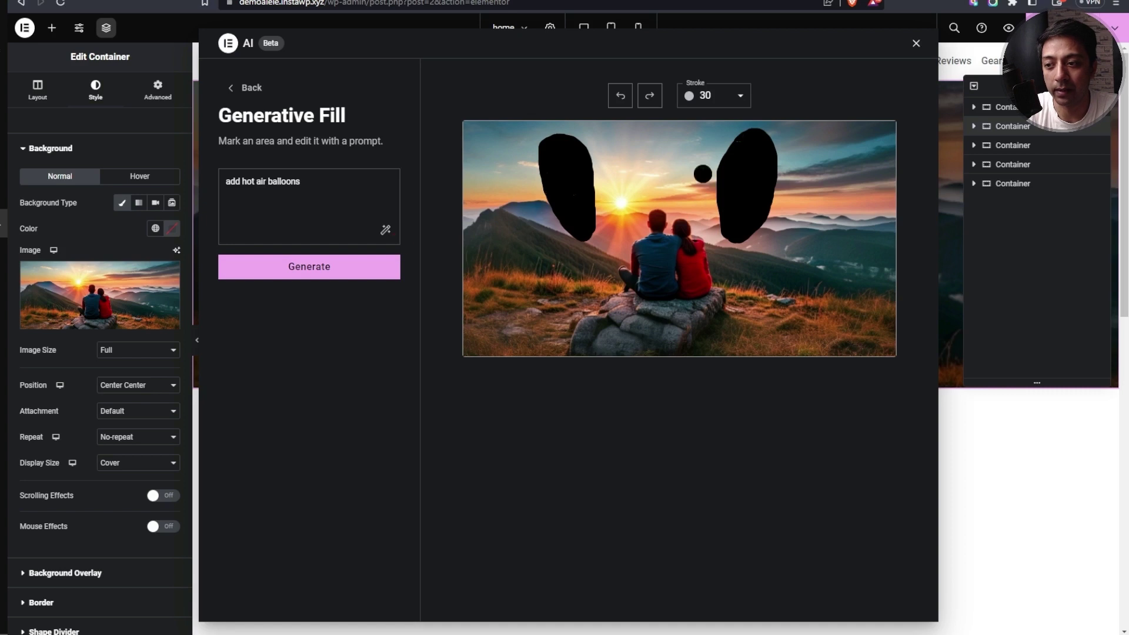
{"action": "left_click", "coordinate": [280, 259]}
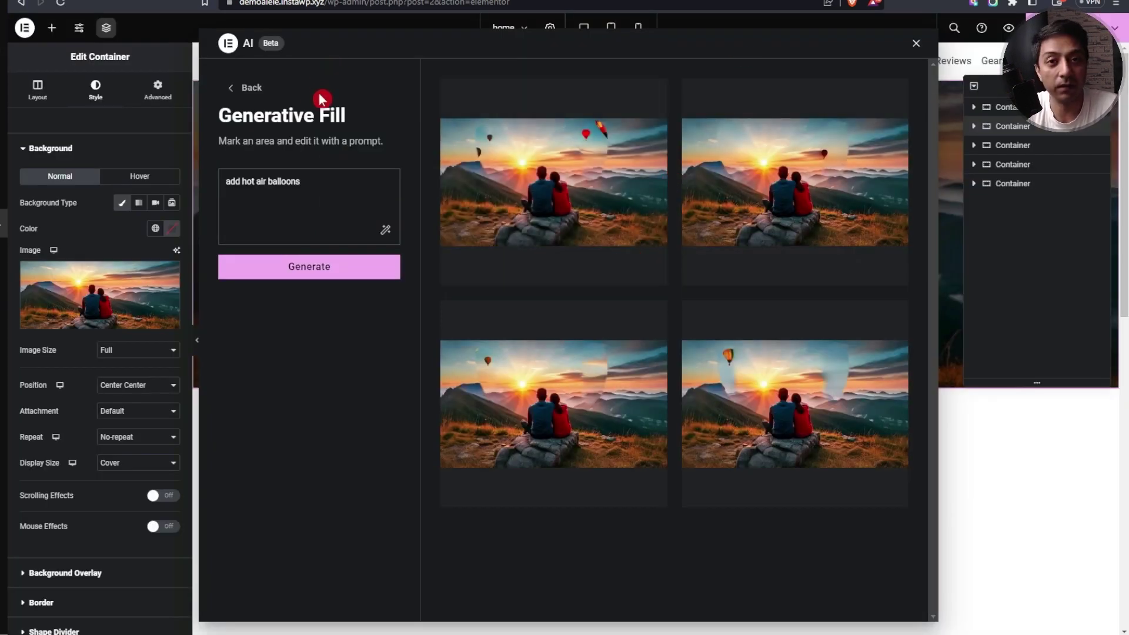
{"action": "left_click", "coordinate": [244, 92]}
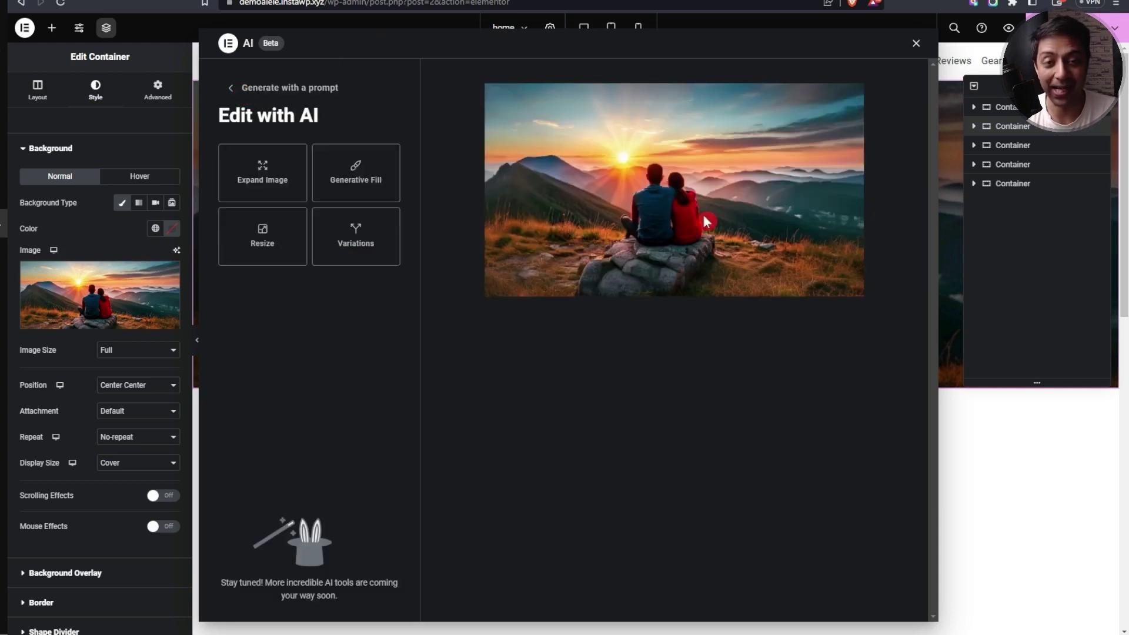
- Close the AI editor, select the about-section photo, and start a prompt-based AI image
{"action": "left_click", "coordinate": [917, 46]}
{"action": "left_click", "coordinate": [665, 355]}
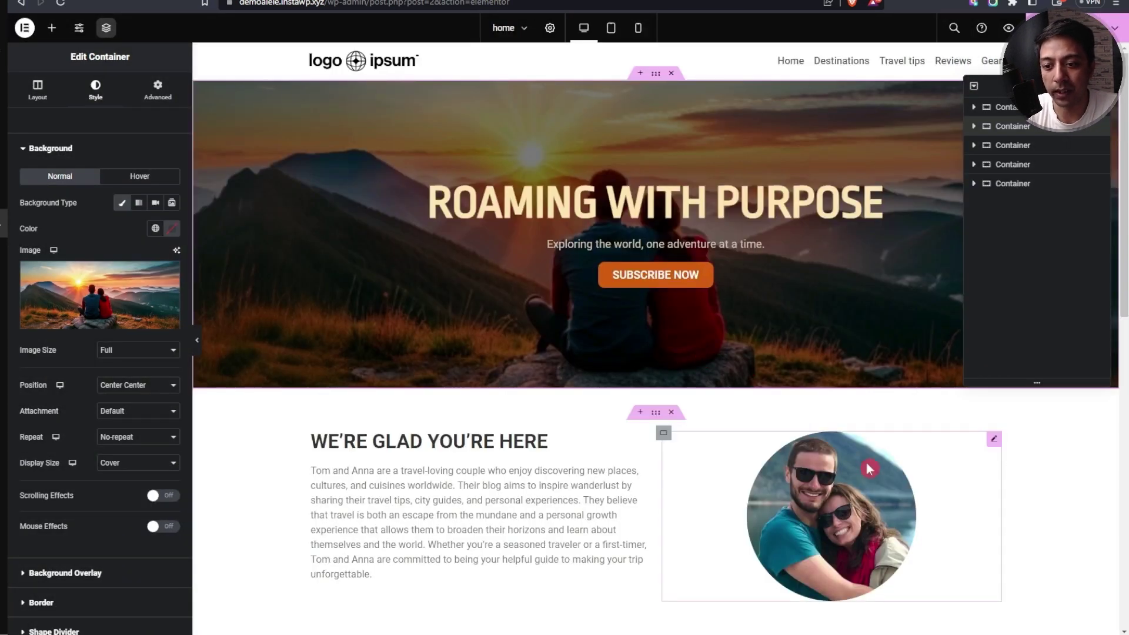
{"action": "scroll", "coordinate": [864, 464], "scroll_direction": "down", "scroll_amount": 3}
{"action": "left_click", "coordinate": [835, 341]}
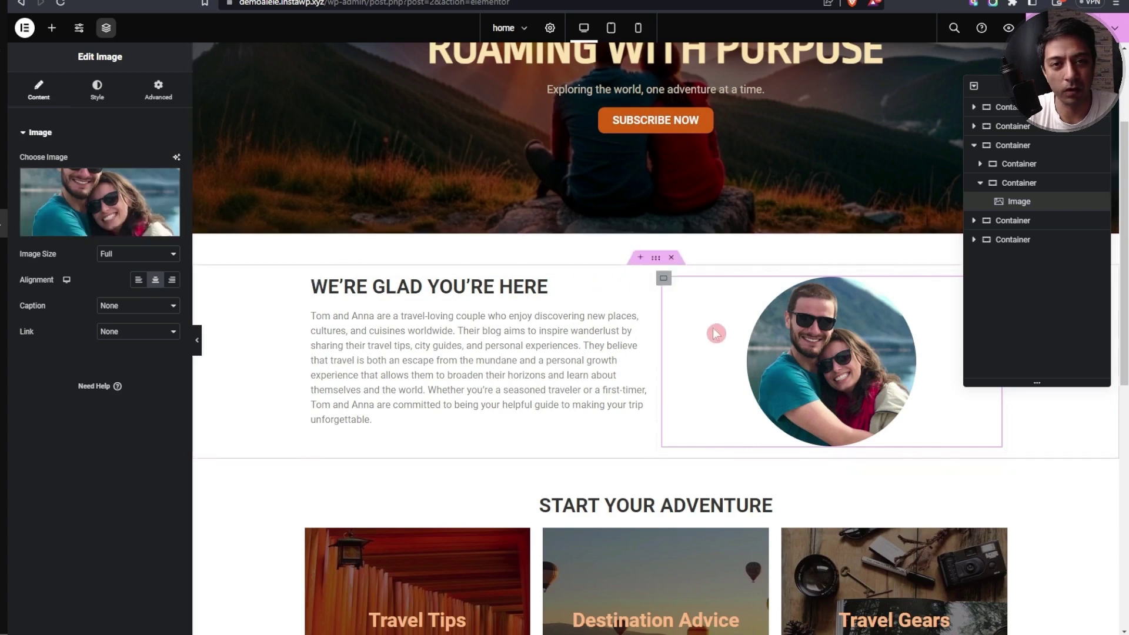
{"action": "left_click", "coordinate": [177, 158]}
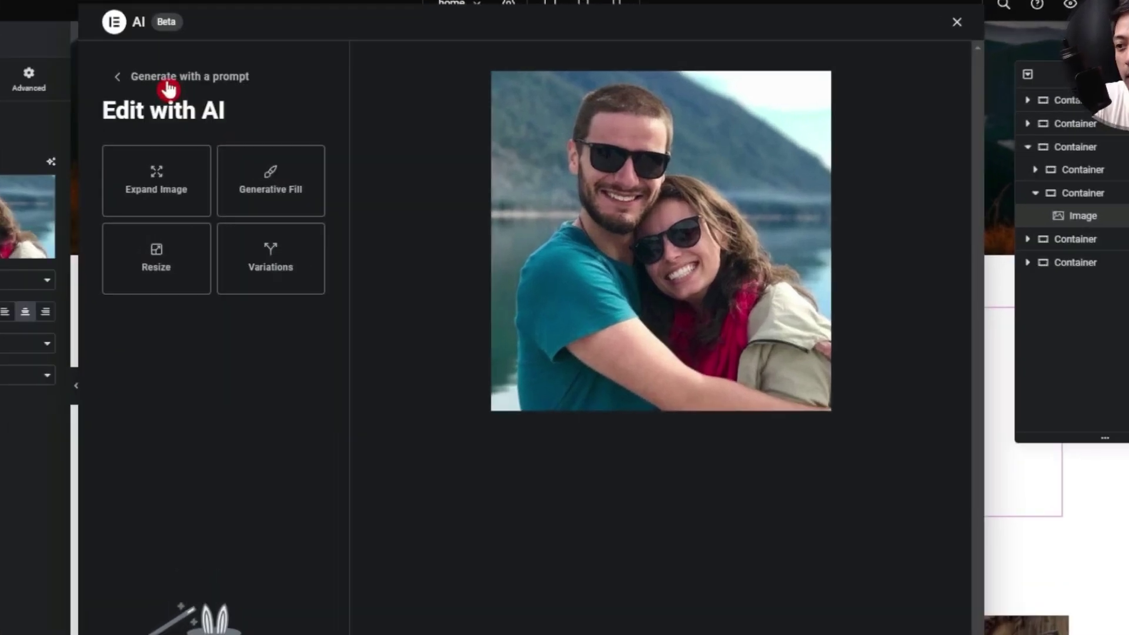
{"action": "left_click", "coordinate": [271, 87]}
- Generate Photographic, Portrait-style, 3:4 images from the pasted prompt and use the first one
{"action": "left_click", "coordinate": [202, 222]}
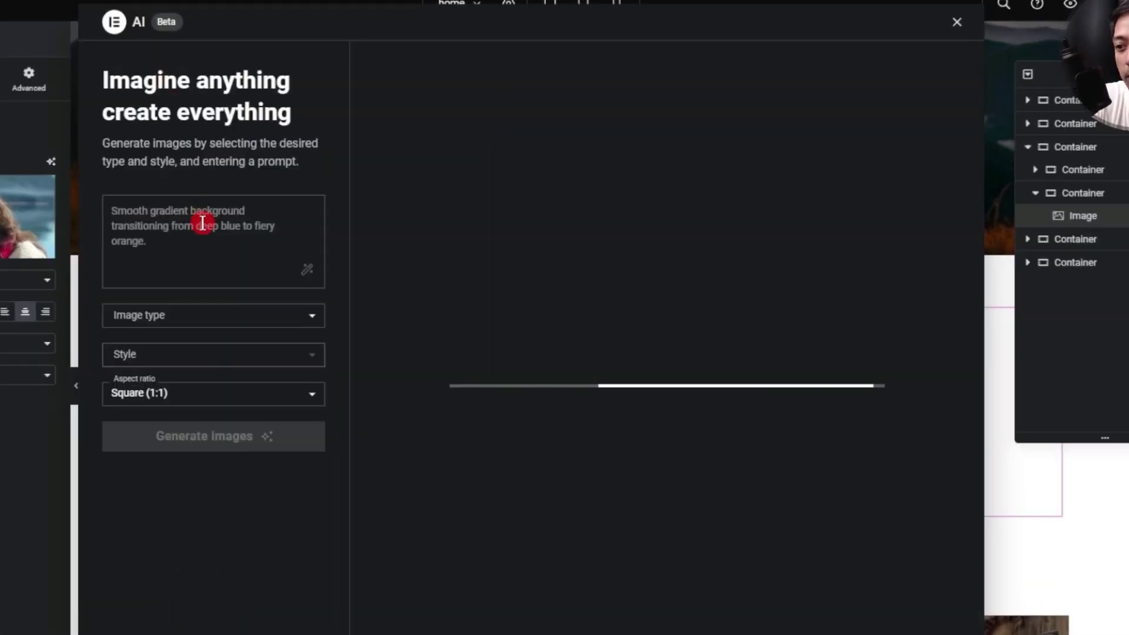
{"action": "type", "text": "travel couple close up posing in front of a lake"}
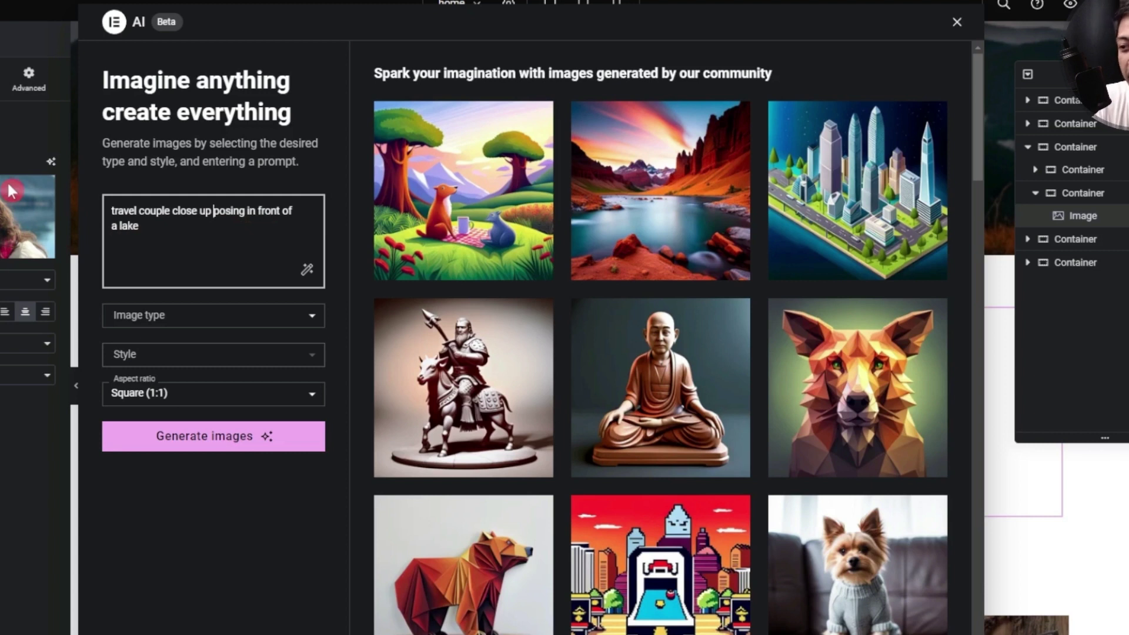
{"action": "left_click", "coordinate": [310, 320]}
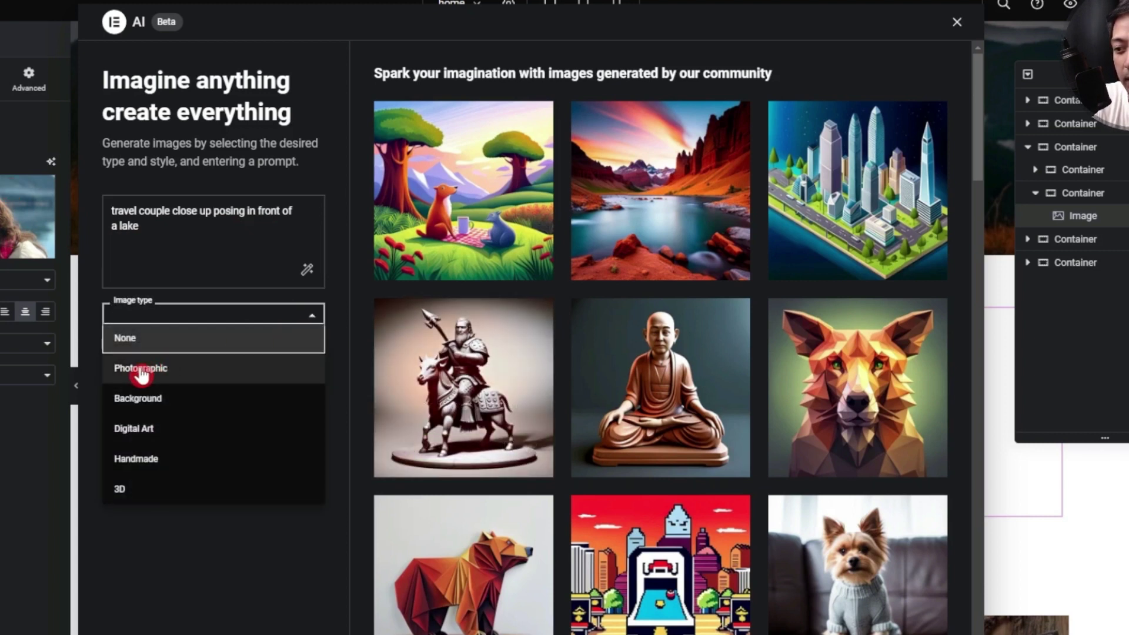
{"action": "left_click", "coordinate": [180, 370]}
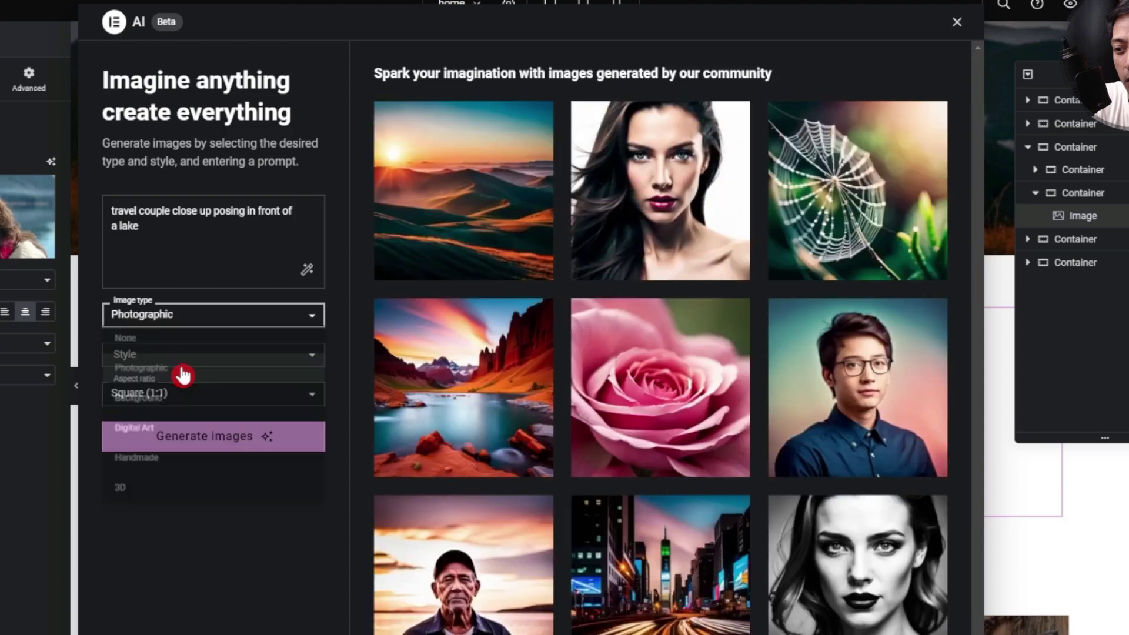
{"action": "left_click", "coordinate": [313, 355]}
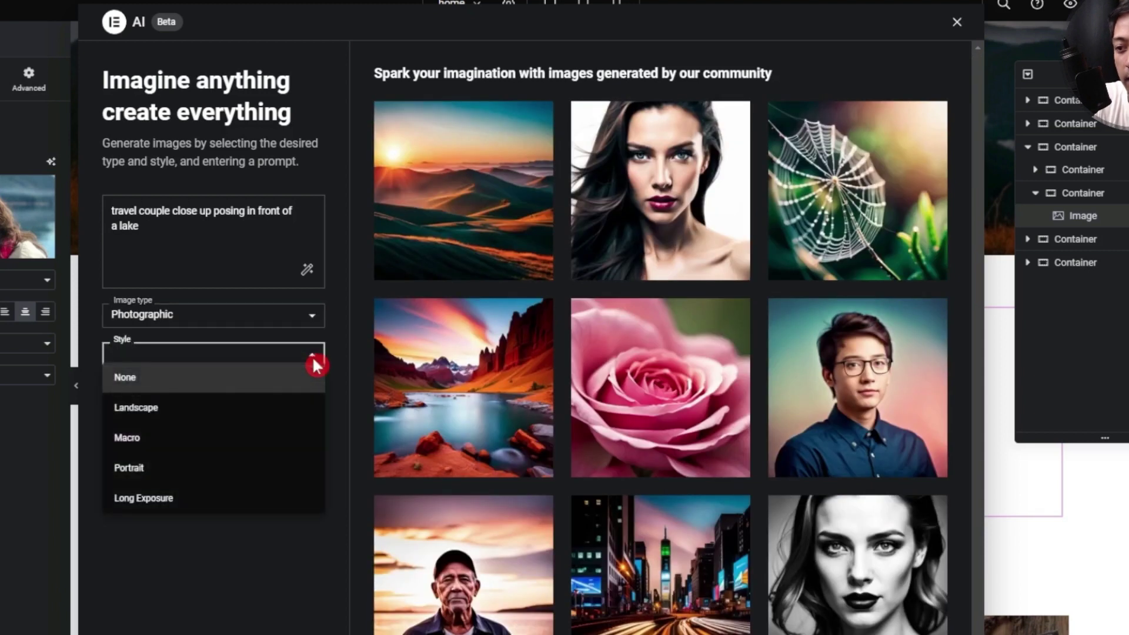
{"action": "left_click", "coordinate": [189, 480]}
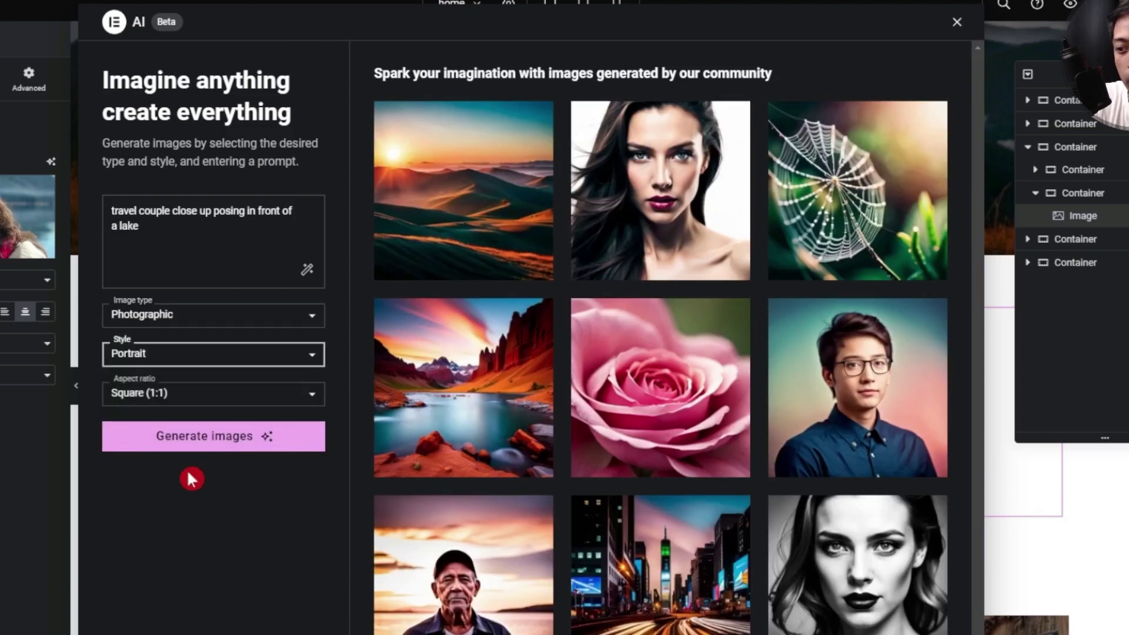
{"action": "left_click", "coordinate": [315, 403]}
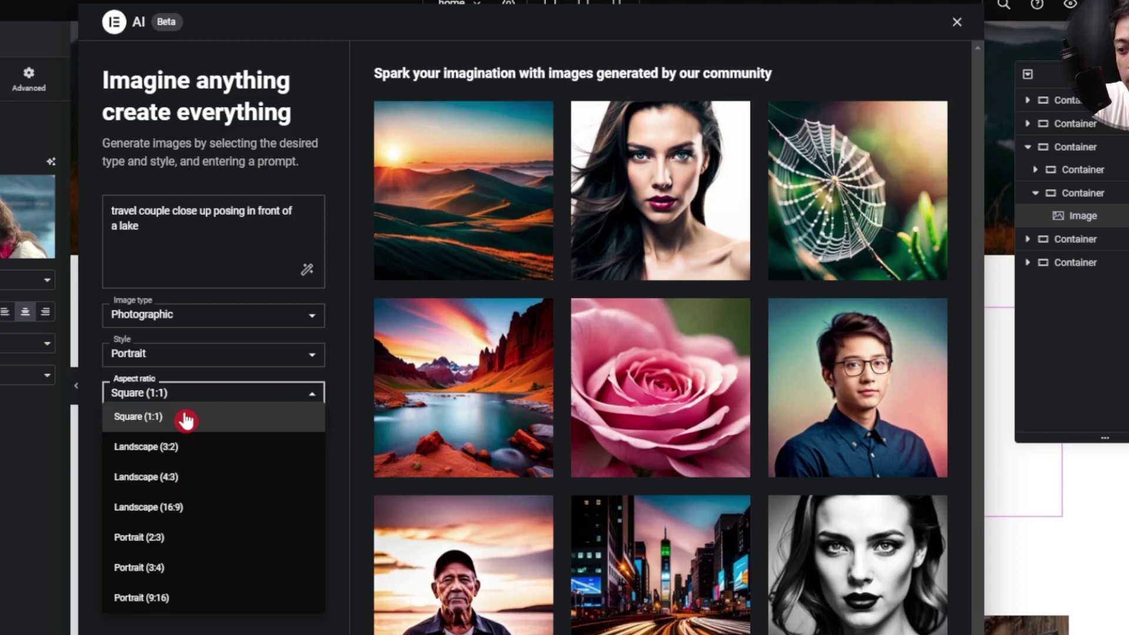
{"action": "left_click", "coordinate": [182, 568]}
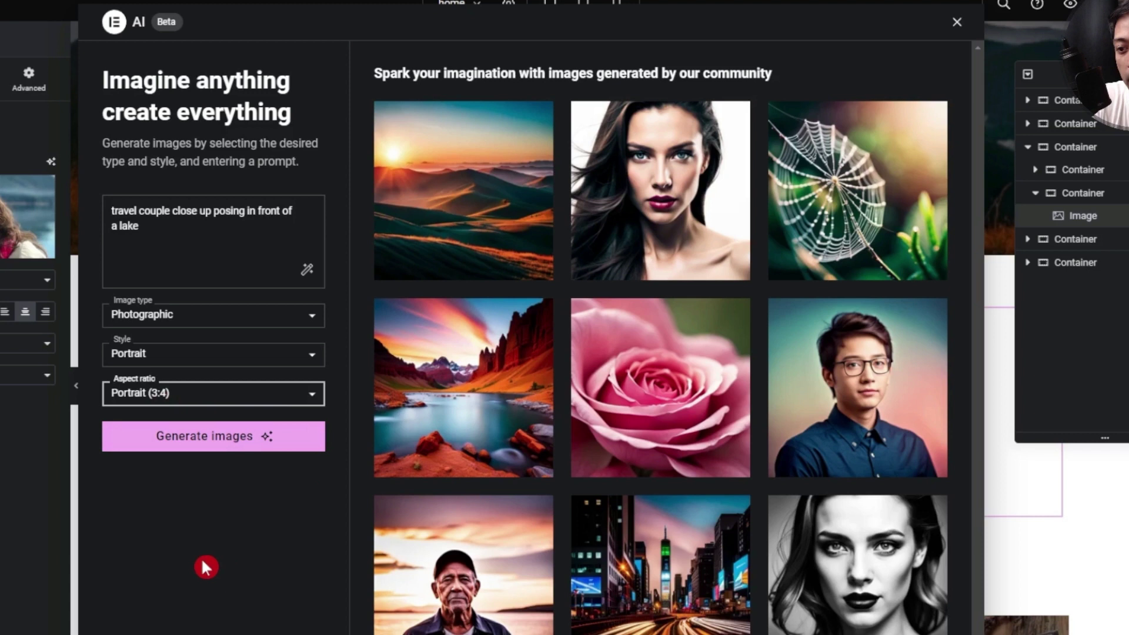
{"action": "left_click", "coordinate": [190, 435]}
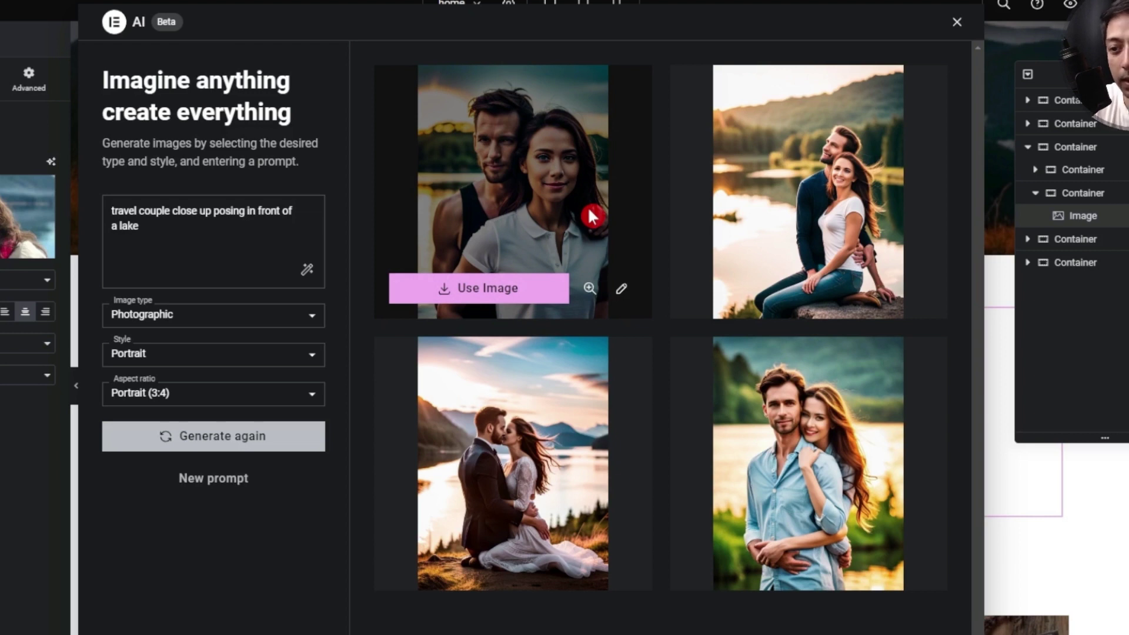
{"action": "left_click", "coordinate": [498, 292]}
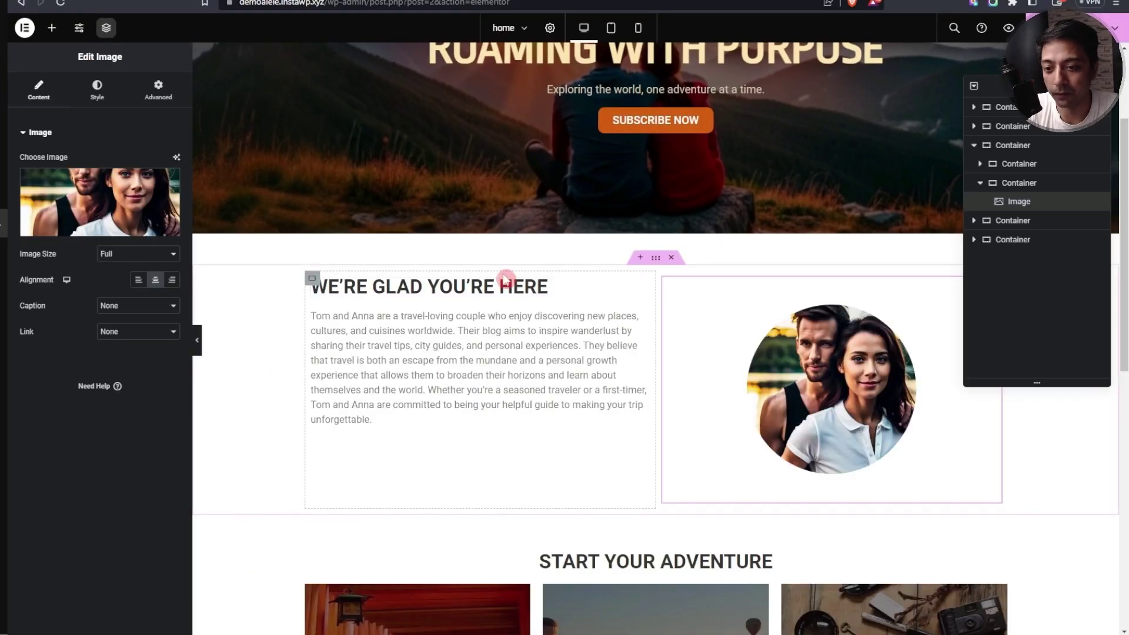
- Generate Photographic Portrait variations of the couple photo from 'make the girl hair shorter', balance 50
{"action": "left_click", "coordinate": [177, 157]}
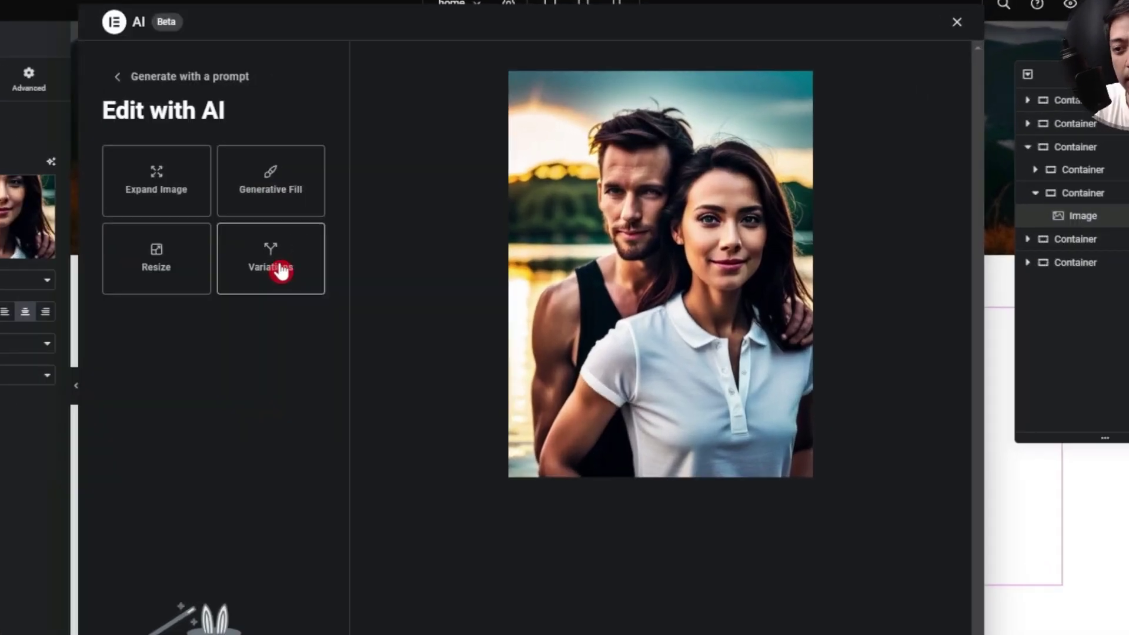
{"action": "left_click", "coordinate": [281, 270]}
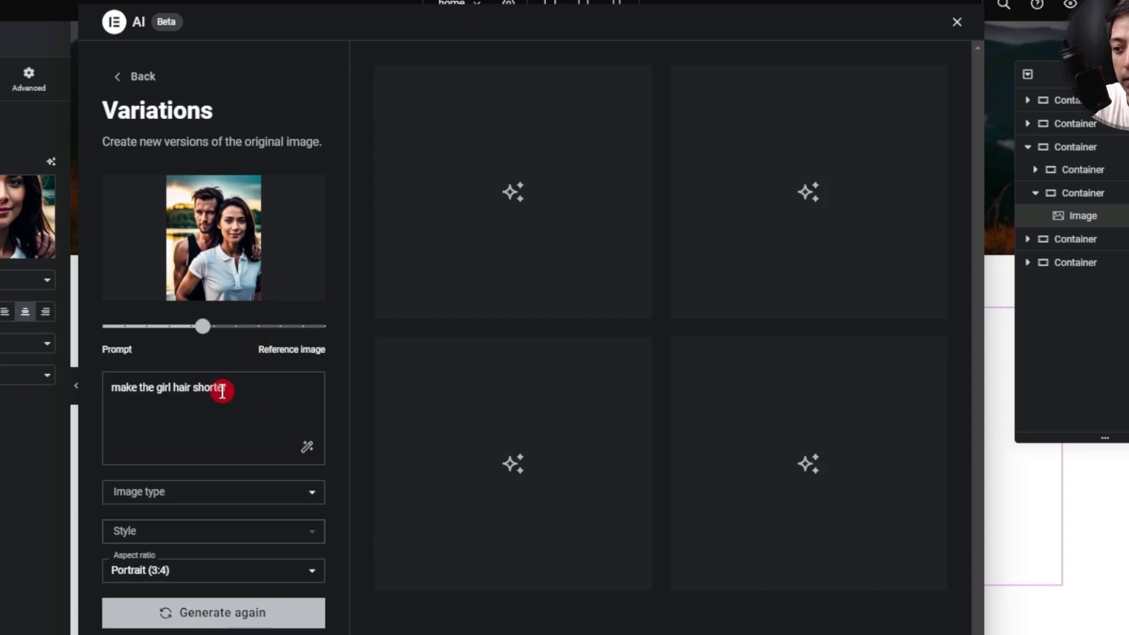
{"action": "left_click", "coordinate": [218, 422]}
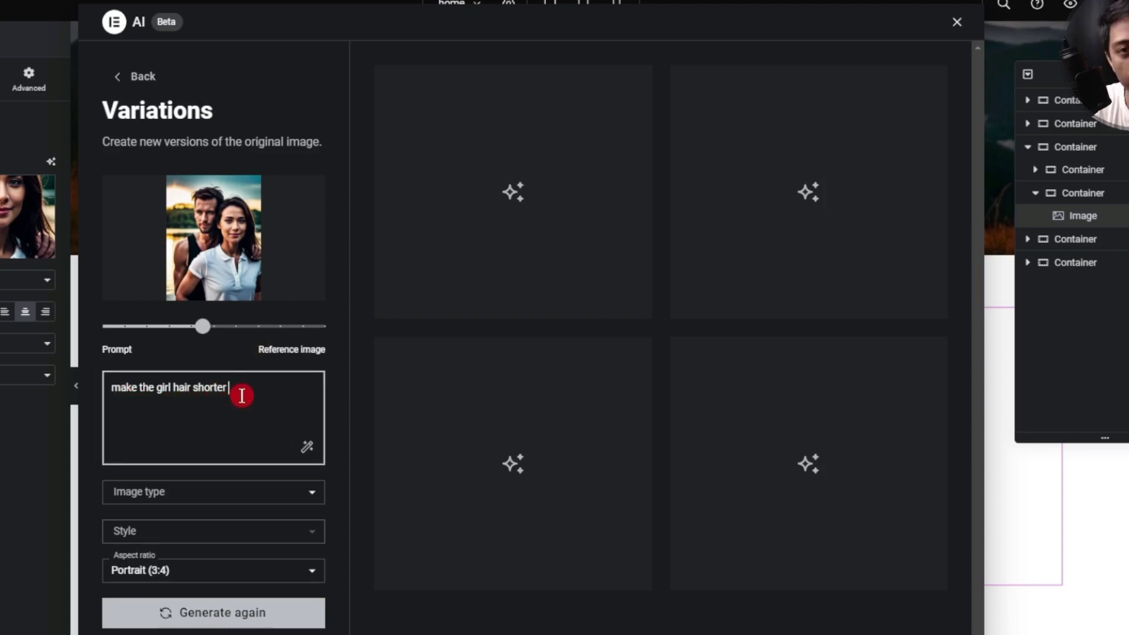
{"action": "mouse_move", "coordinate": [204, 331]}
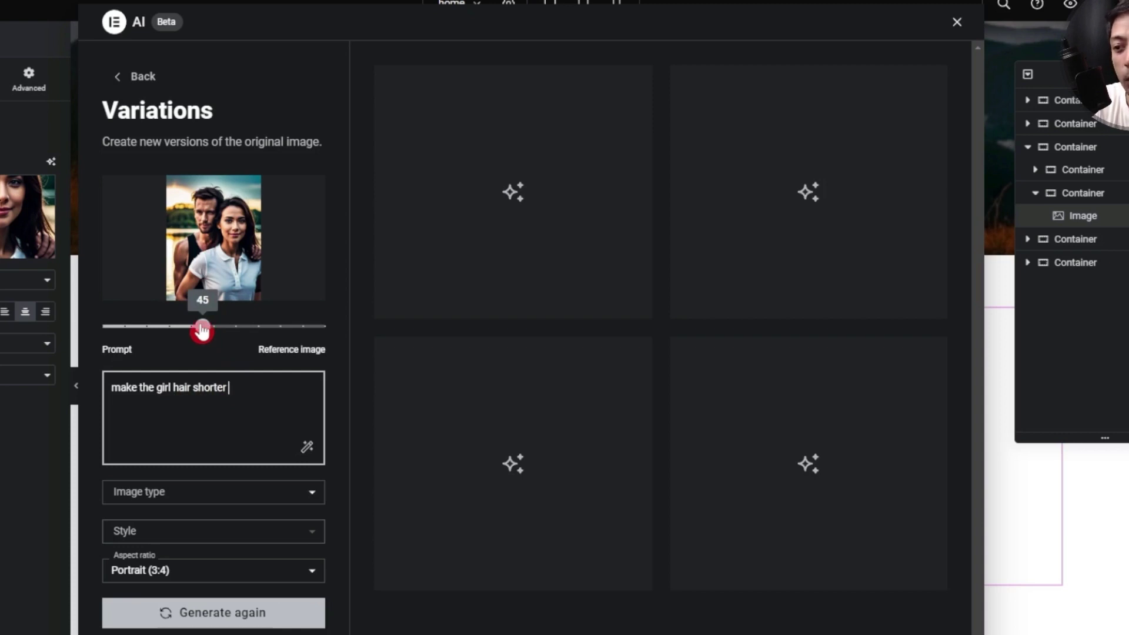
{"action": "mouse_move", "coordinate": [201, 331]}
{"action": "left_mouse_down"}
{"action": "mouse_move", "coordinate": [131, 329]}
{"action": "mouse_move", "coordinate": [289, 331]}
{"action": "mouse_move", "coordinate": [213, 333]}
{"action": "left_mouse_up"}
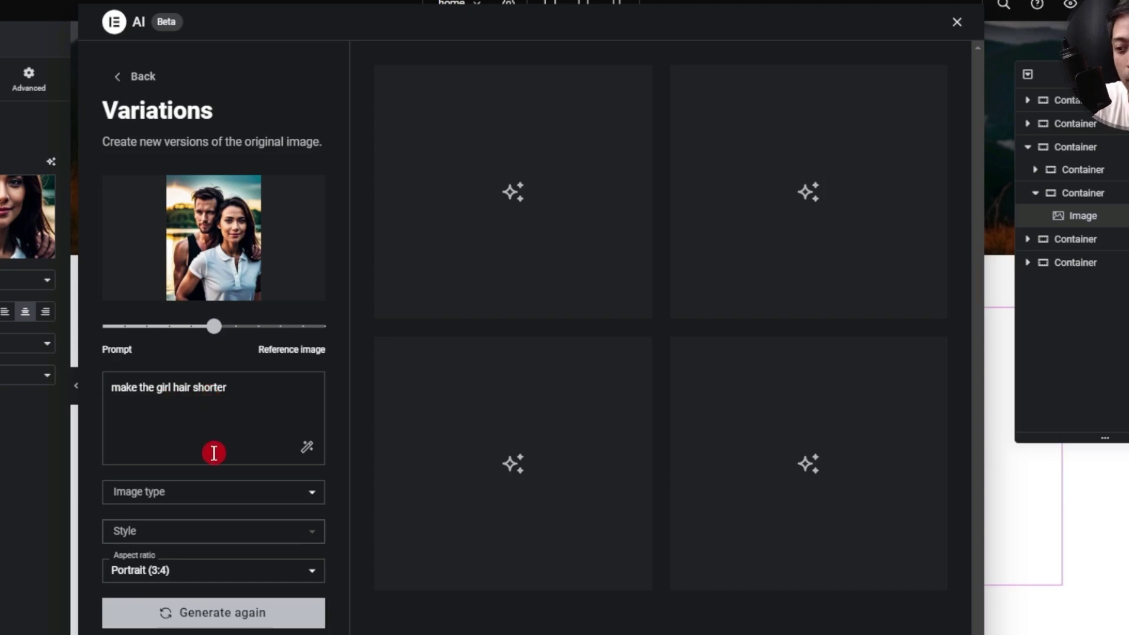
{"action": "left_click", "coordinate": [308, 503]}
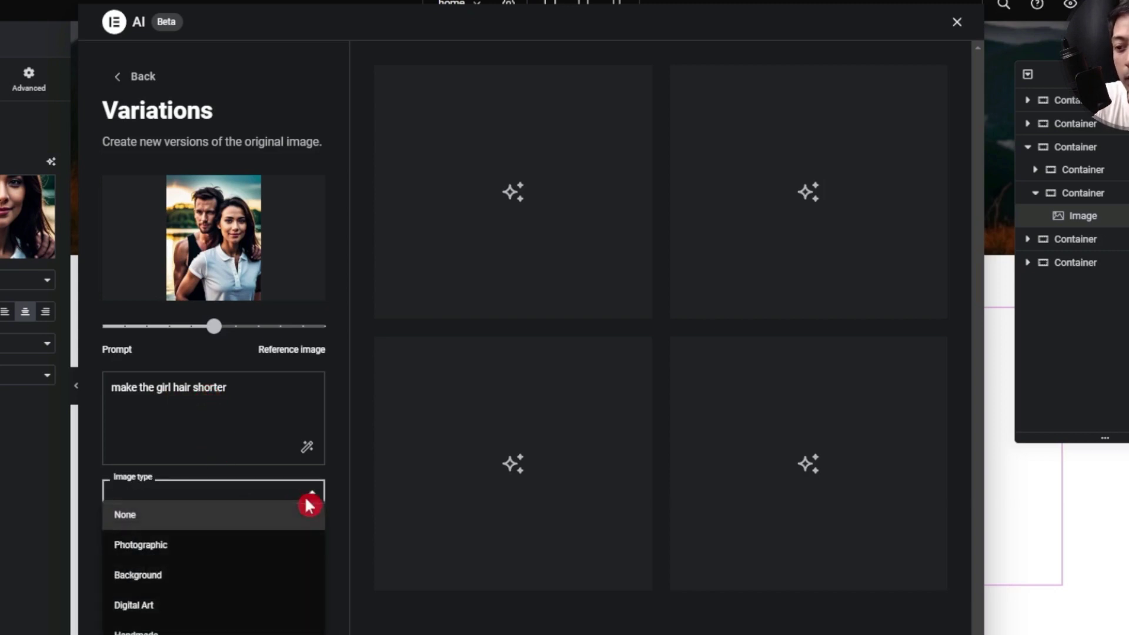
{"action": "left_click", "coordinate": [202, 545]}
{"action": "left_click", "coordinate": [314, 531]}
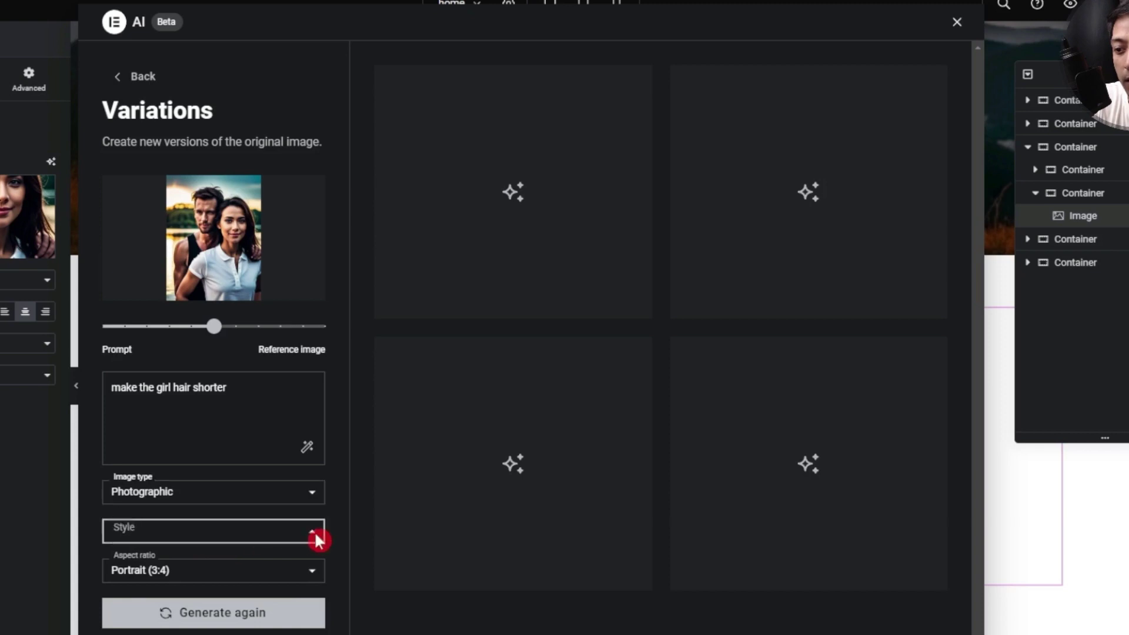
{"action": "left_click", "coordinate": [176, 632]}
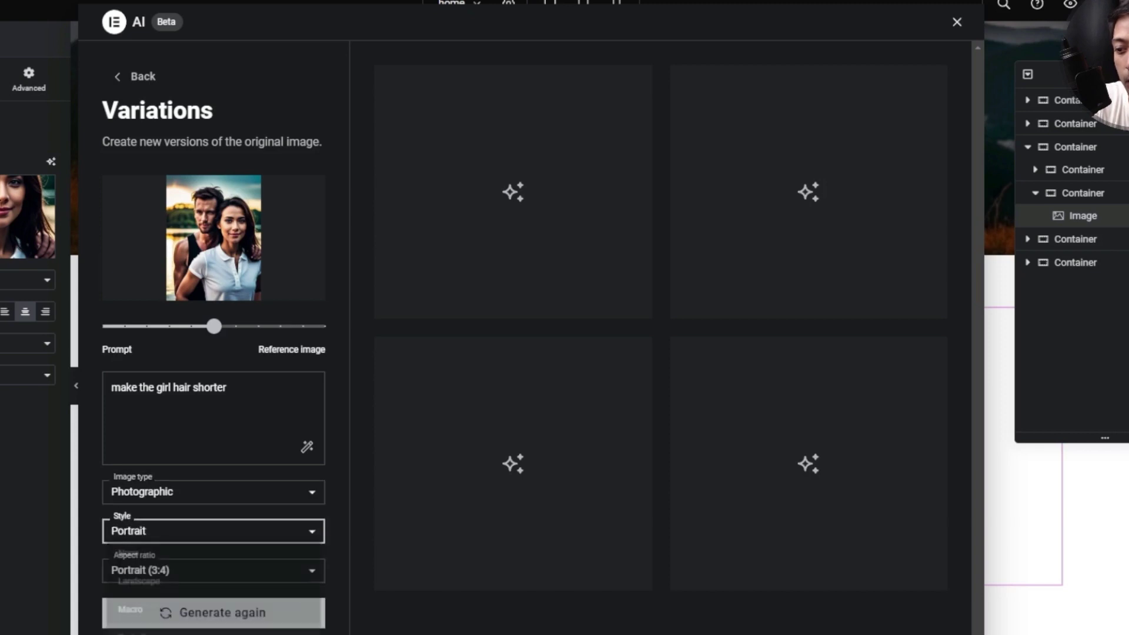
{"action": "left_click", "coordinate": [234, 609]}
{"action": "left_click", "coordinate": [222, 612]}
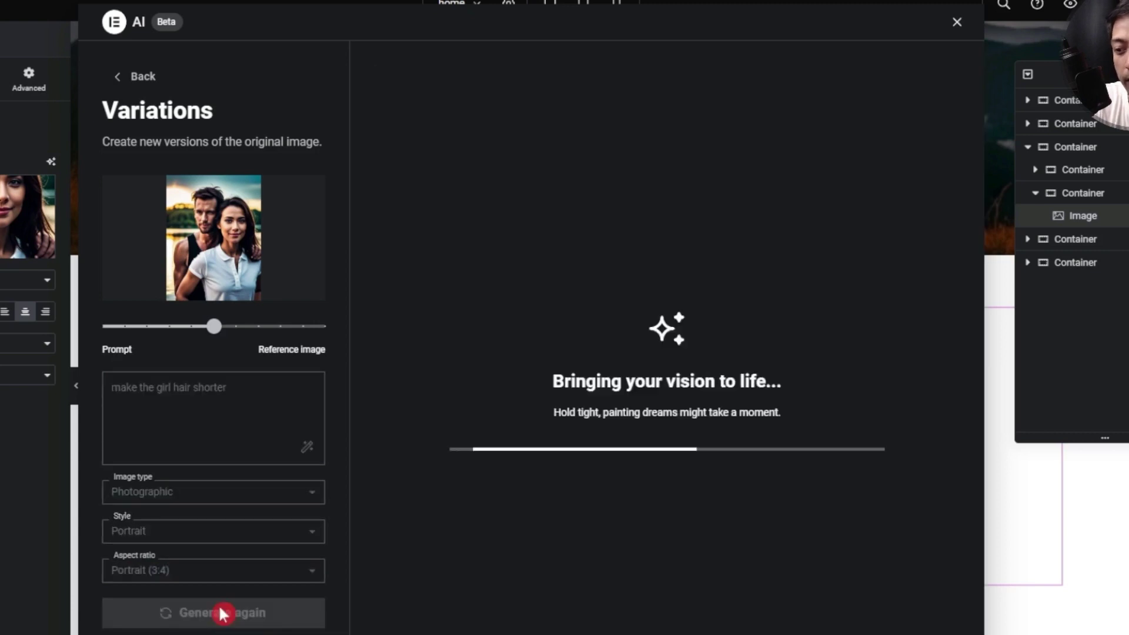
- Set the prompt weight slider to 30 and regenerate the variations
{"action": "mouse_move", "coordinate": [588, 250]}
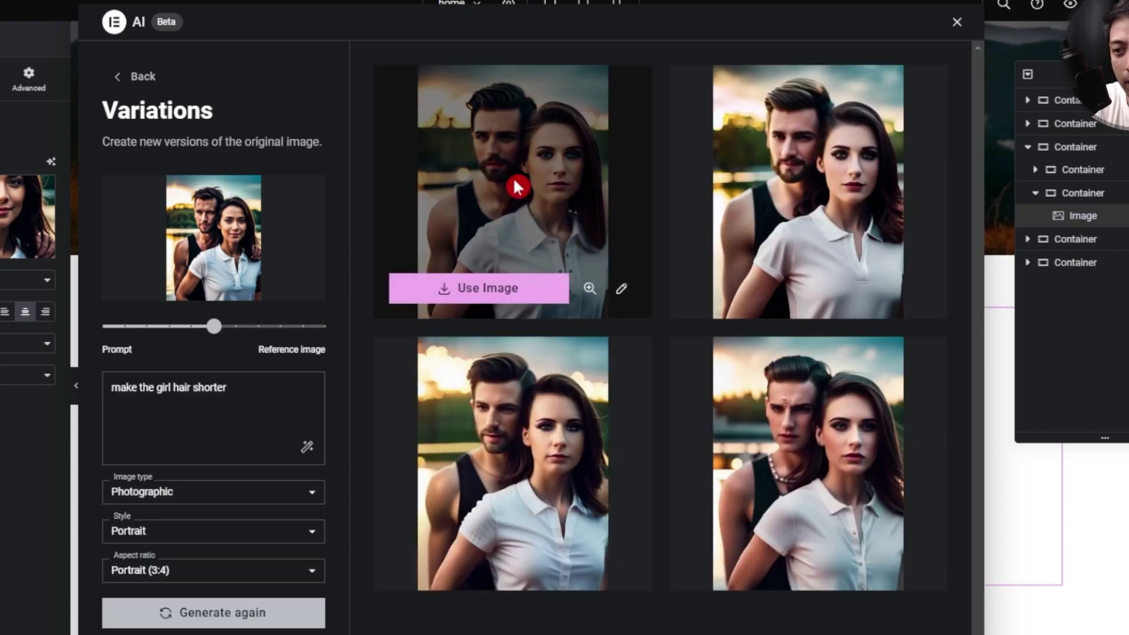
{"action": "left_click", "coordinate": [164, 330]}
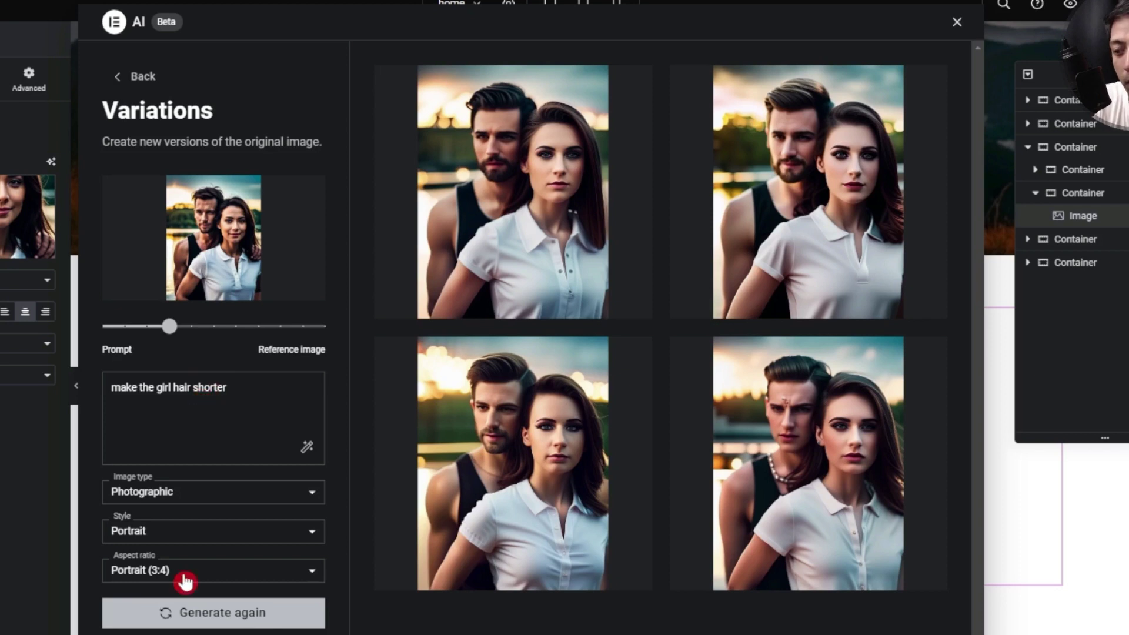
{"action": "left_click", "coordinate": [206, 613]}
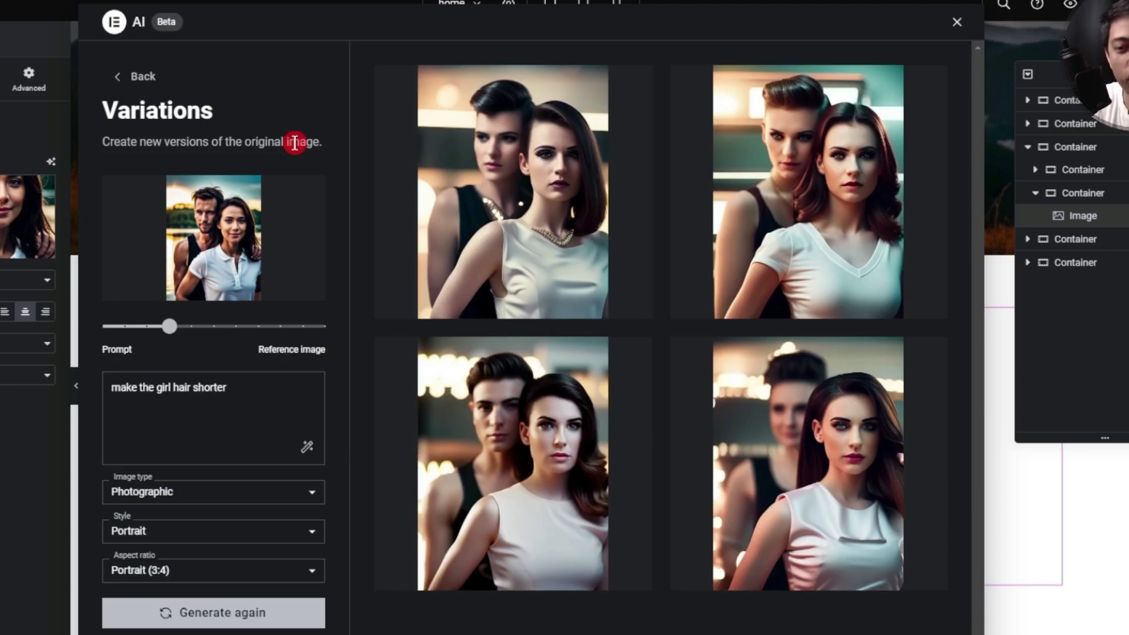
{"action": "mouse_move", "coordinate": [497, 215]}
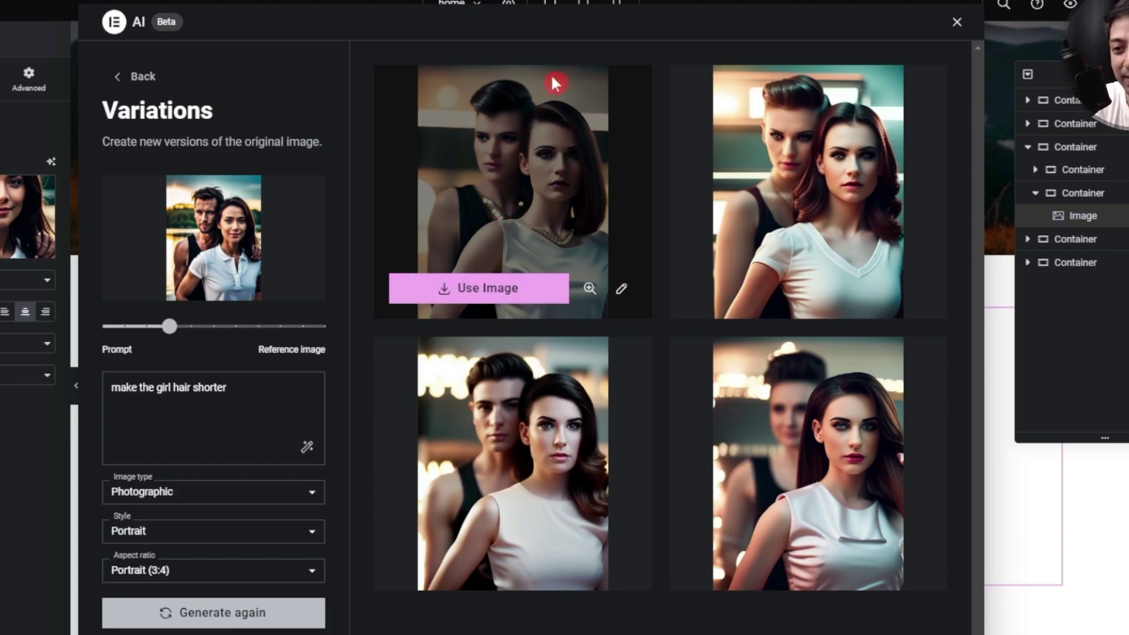
- Leave Variations and return to the Edit with AI options for the original lakeside couple portrait
{"action": "left_click", "coordinate": [131, 77]}
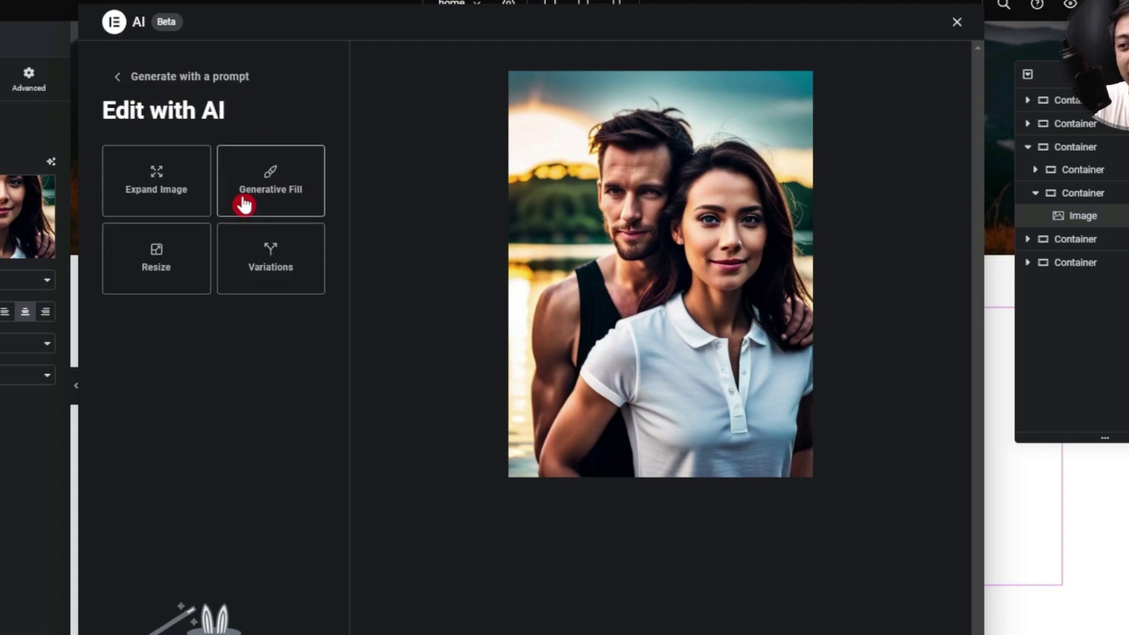